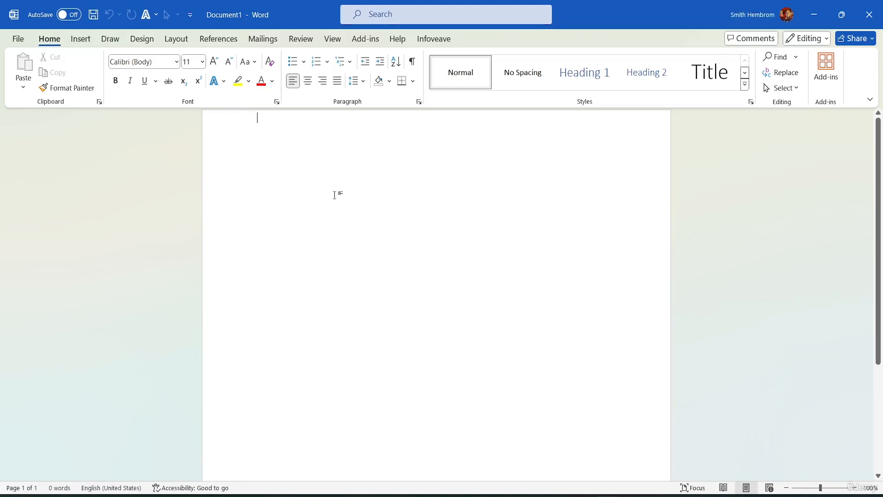
# Step: Insert several blank lines at the start of the empty document
pyautogui.press('Return')
pyautogui.press('Return')
pyautogui.press('Return')
pyautogui.press('Return')
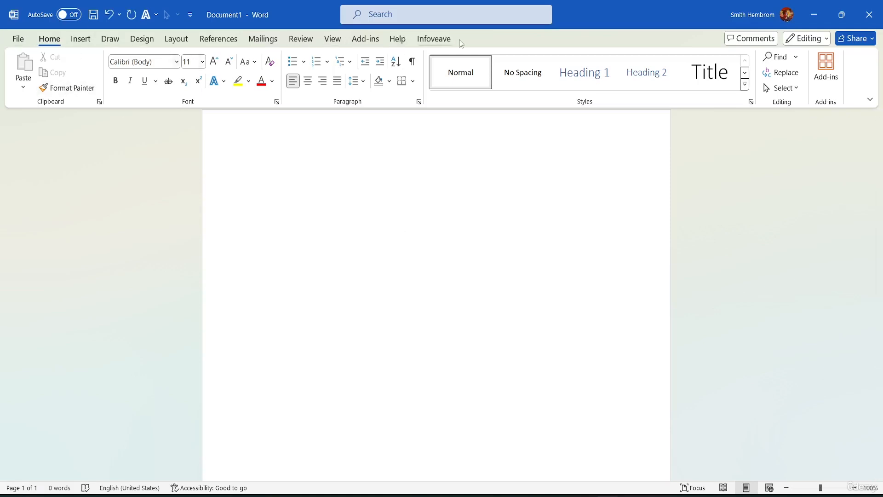
# Step: Apply the diagonal CONFIDENTIAL 1 watermark to the page
pyautogui.click(81, 39)
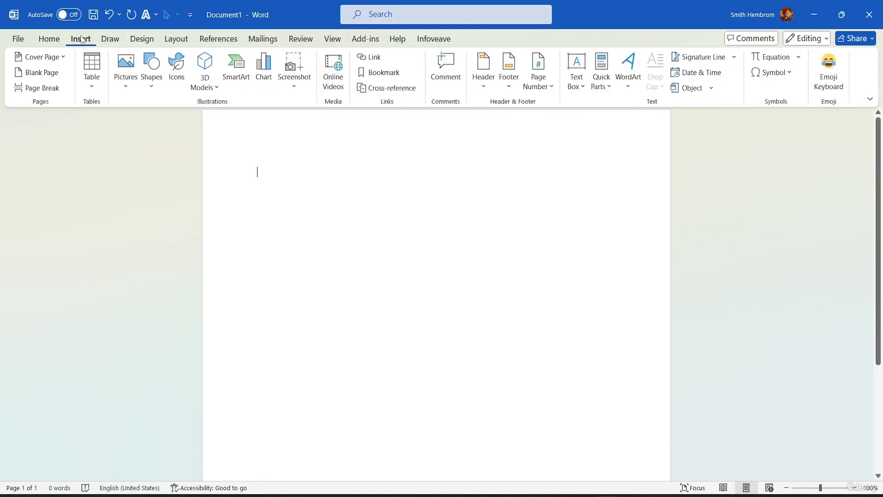
pyautogui.click(105, 40)
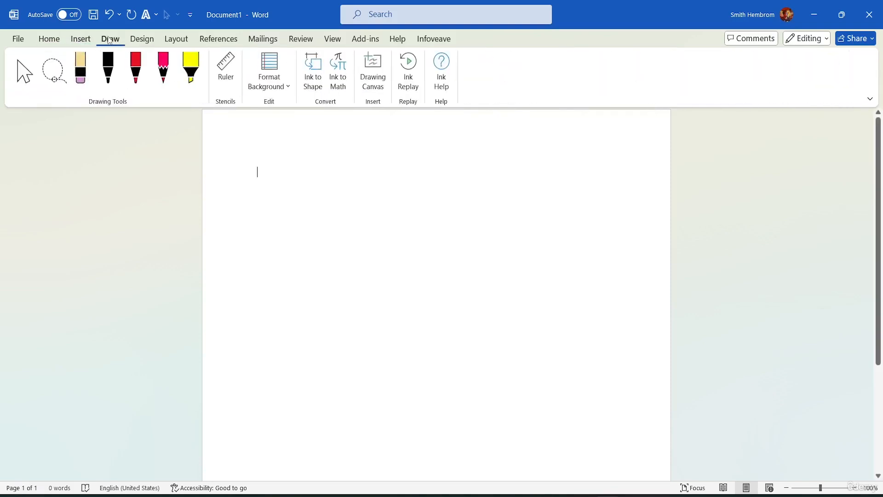
pyautogui.click(130, 41)
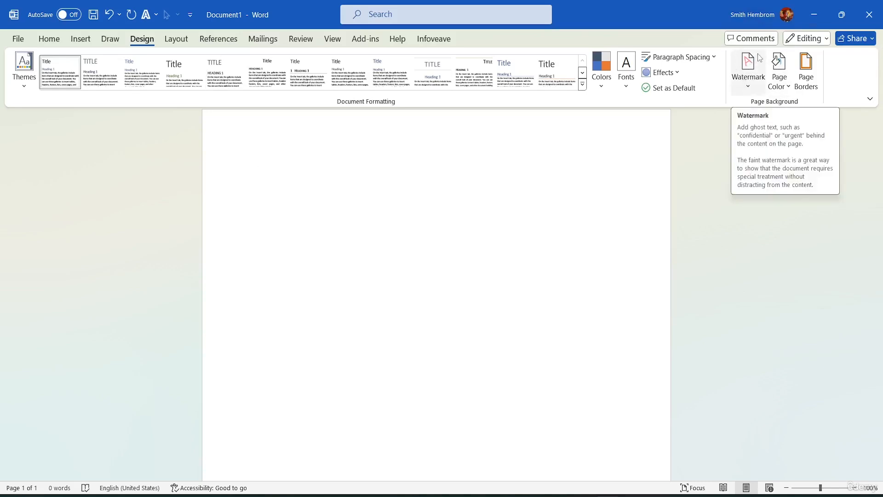
pyautogui.click(746, 81)
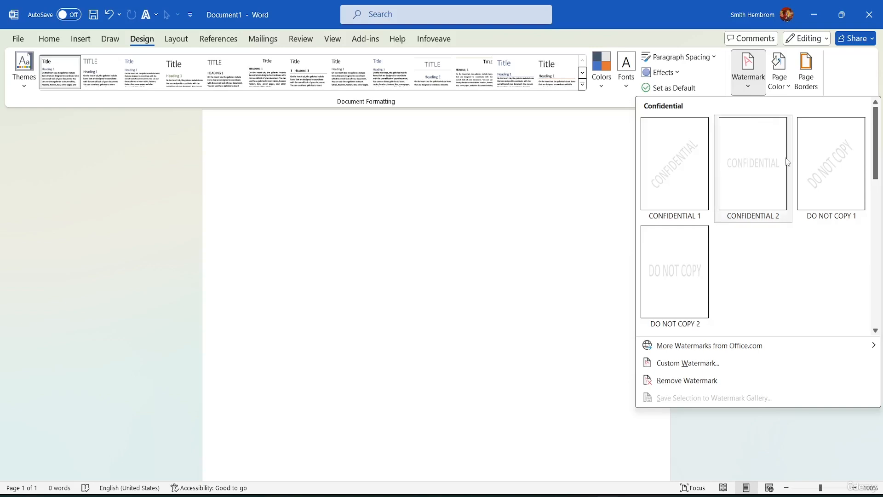
pyautogui.scroll(-5, 828, 211)
pyautogui.scroll(5, 805, 228)
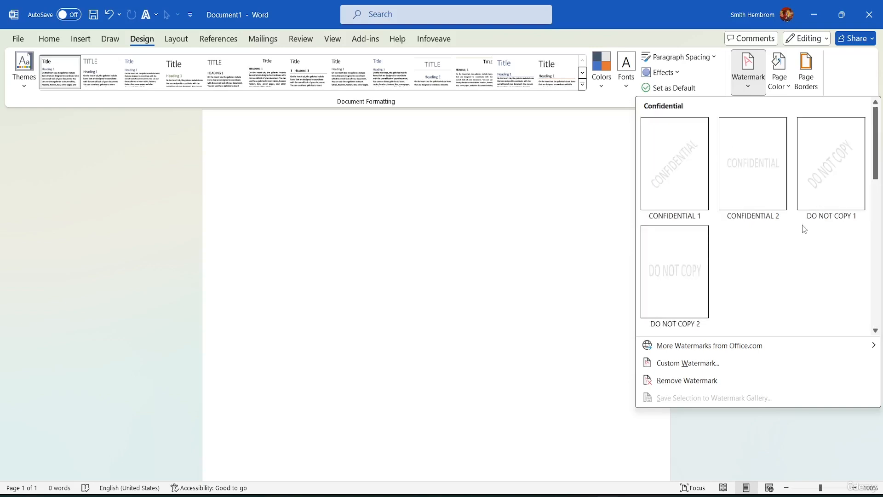
pyautogui.click(682, 172)
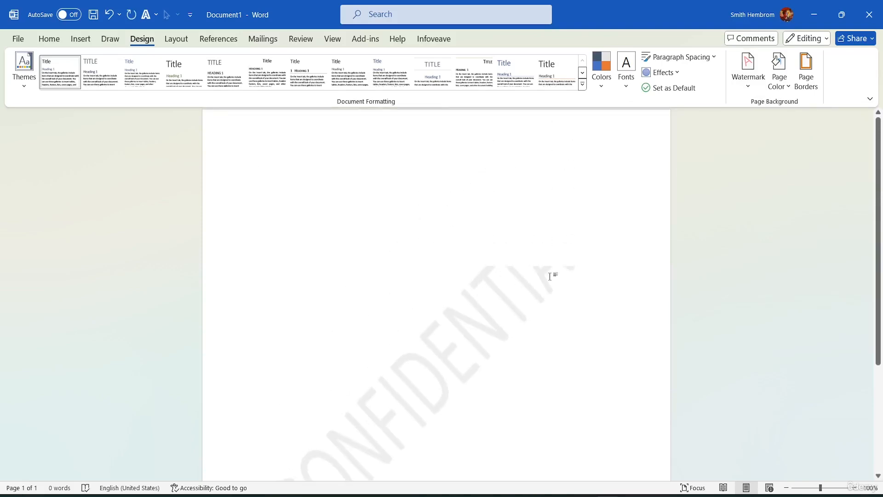
# Step: Change the page watermark to the horizontal CONFIDENTIAL 2 design and check it on the page
pyautogui.click(761, 82)
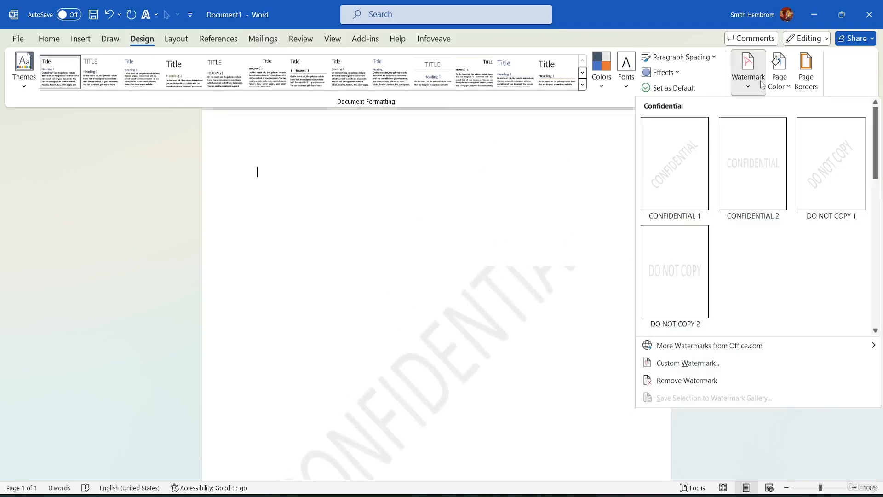
pyautogui.click(763, 178)
pyautogui.scroll(-4, 488, 265)
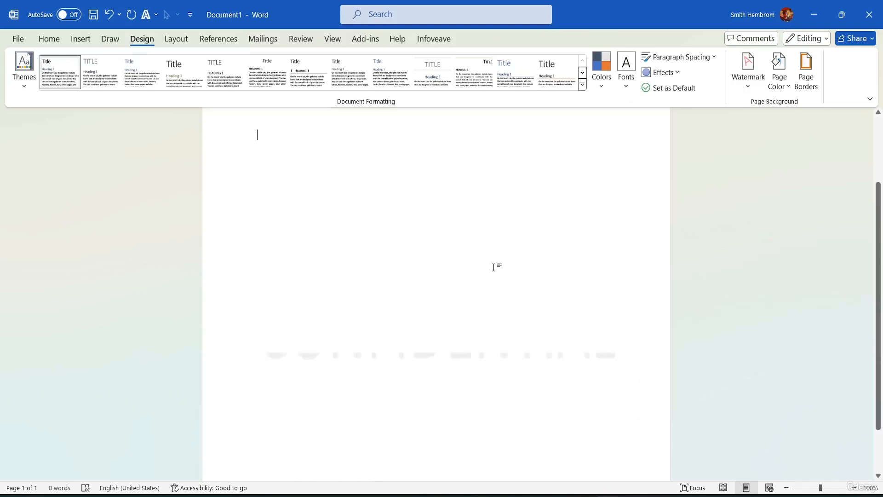
pyautogui.scroll(3, 488, 265)
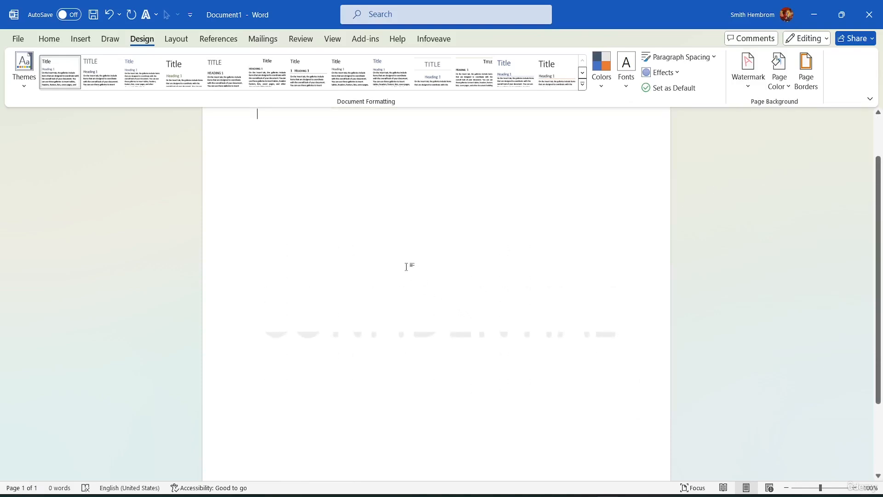
pyautogui.scroll(2, 406, 266)
# Step: Replace the page watermark with the diagonal DO NOT COPY 1 design and check it on the page
pyautogui.click(748, 69)
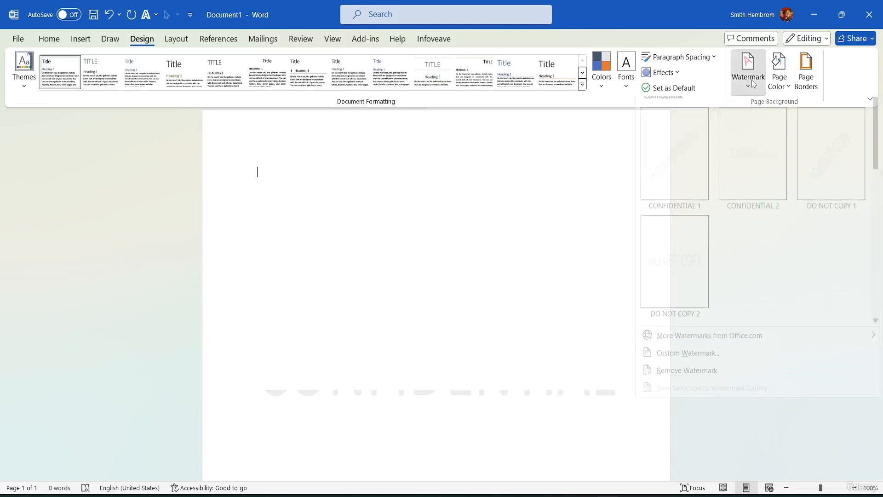
pyautogui.click(832, 200)
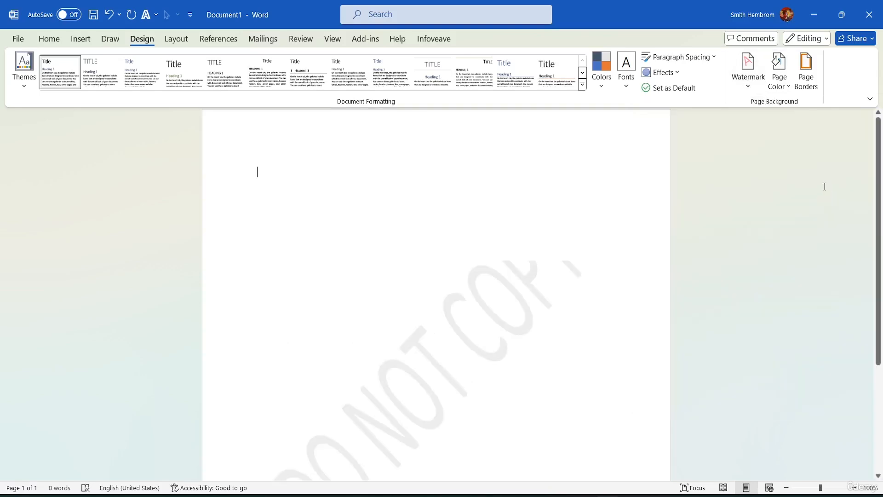
pyautogui.scroll(-1, 463, 274)
pyautogui.scroll(-2, 462, 275)
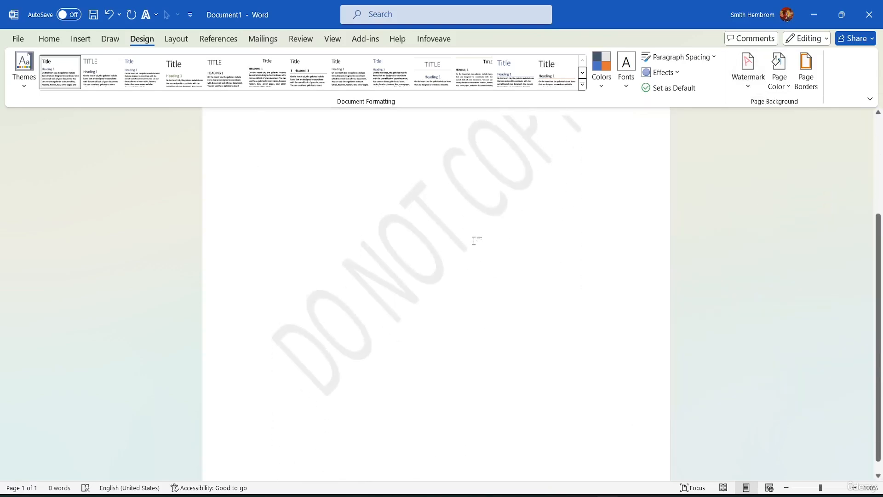
pyautogui.scroll(3, 473, 225)
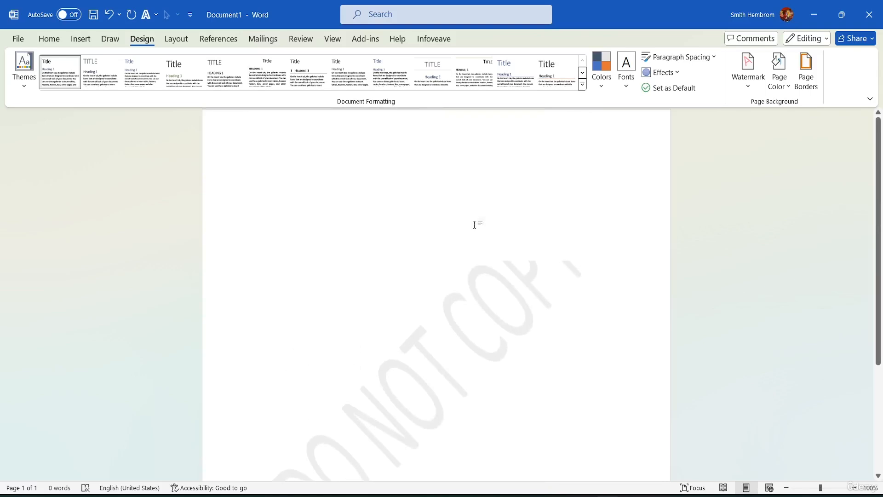
# Step: Set the page margins to the Wide preset, with 2" on both sides
pyautogui.click(179, 39)
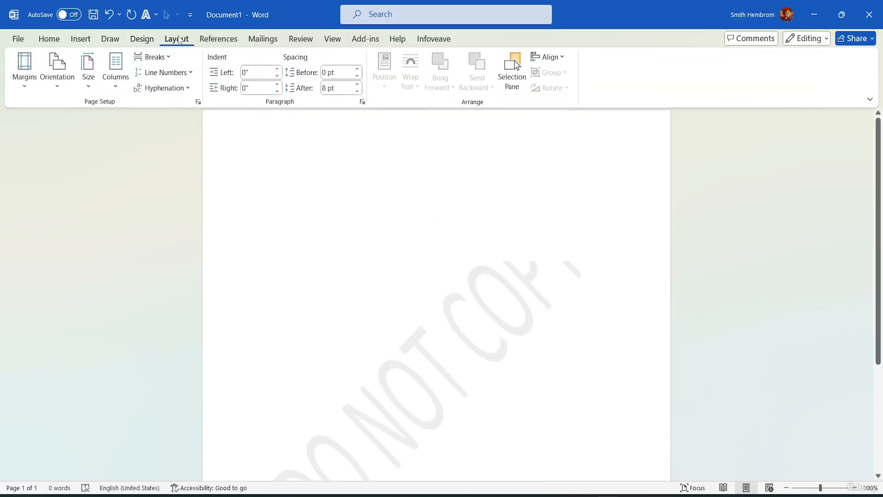
pyautogui.click(36, 79)
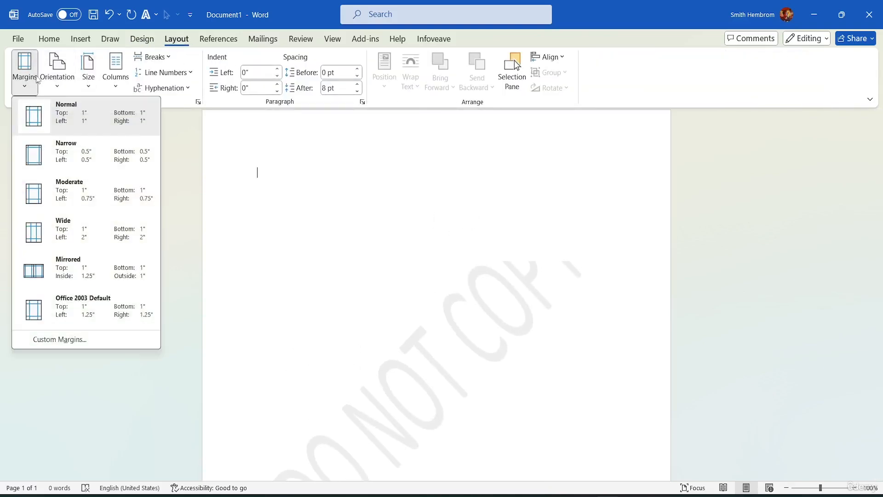
pyautogui.click(74, 231)
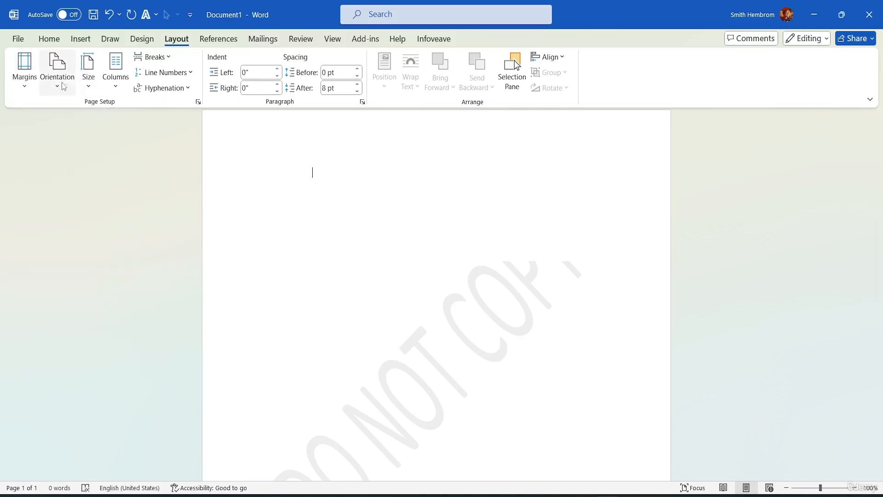
# Step: Set the document's paper size to A4 (8.27" x 11.69")
pyautogui.click(87, 76)
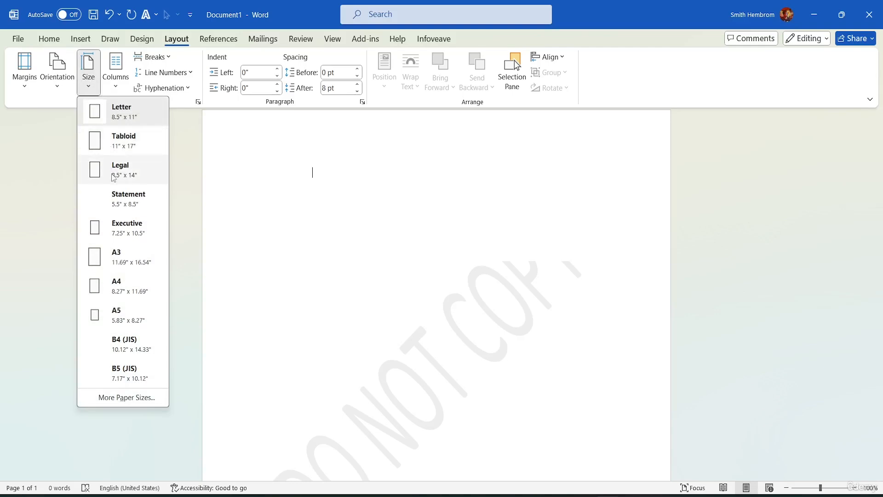
pyautogui.click(130, 292)
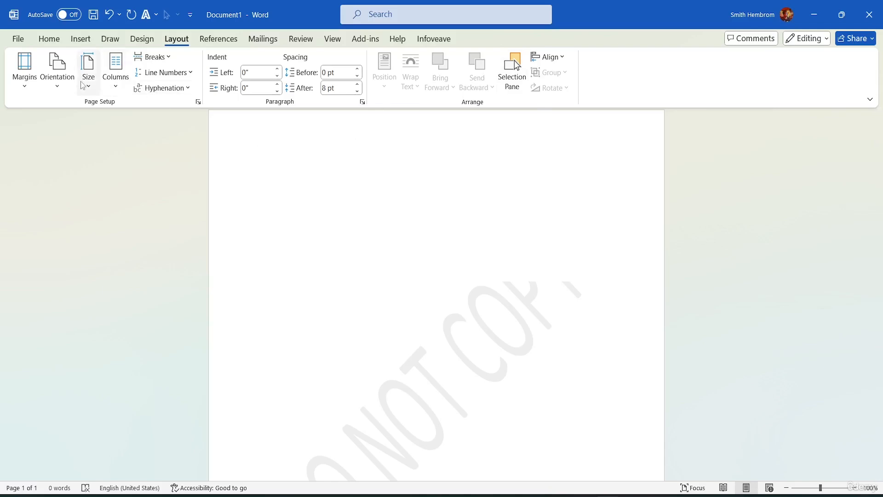
pyautogui.click(57, 74)
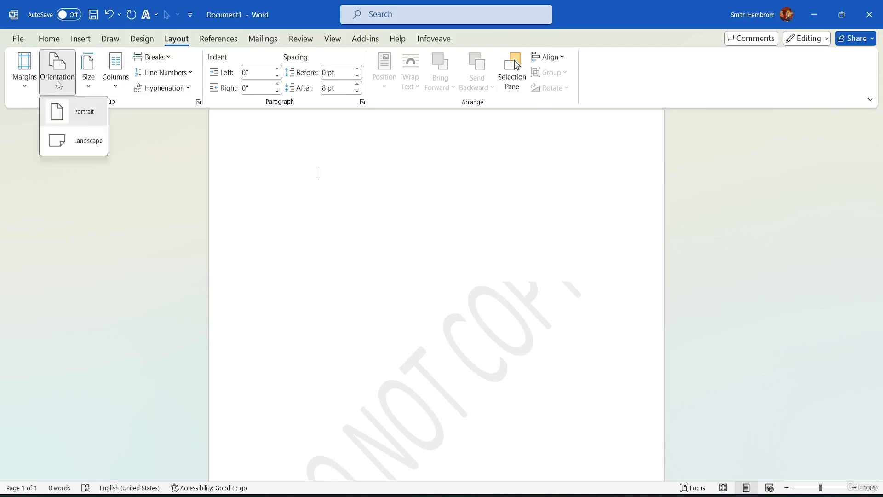
# Step: Try the Narrow margins preset, and set the page margins to Normal with 1" on every side
pyautogui.click(28, 71)
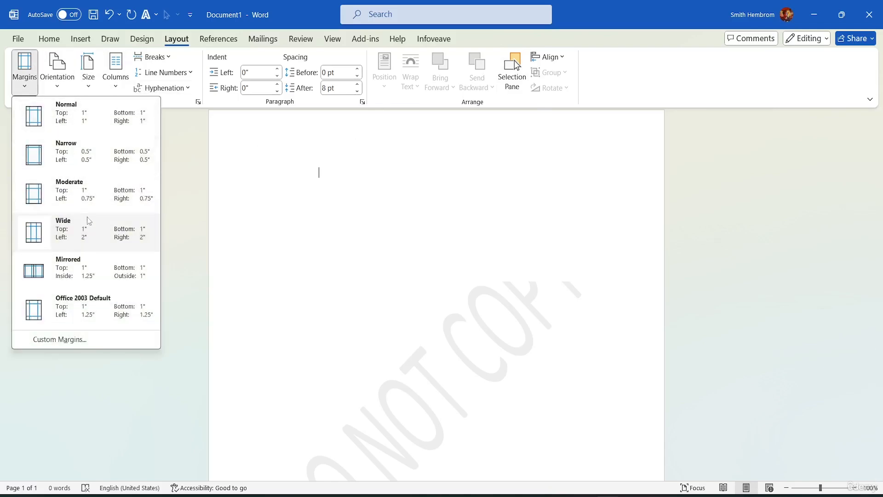
pyautogui.click(66, 151)
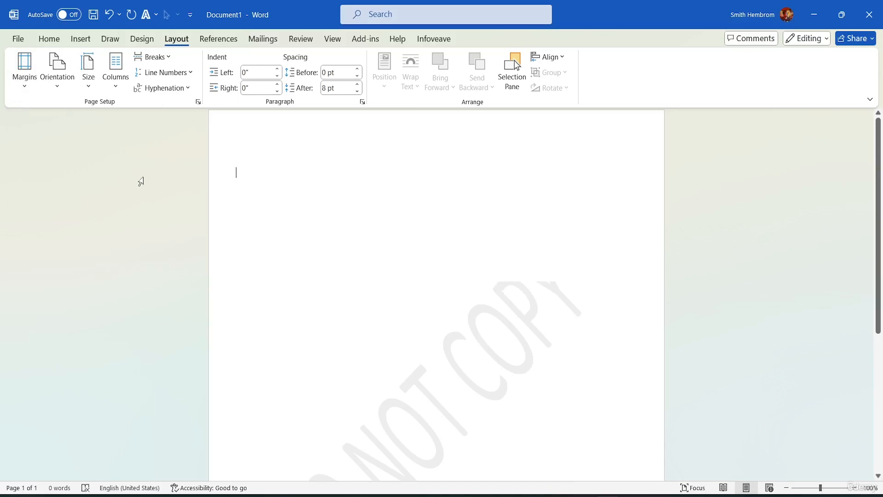
pyautogui.click(36, 87)
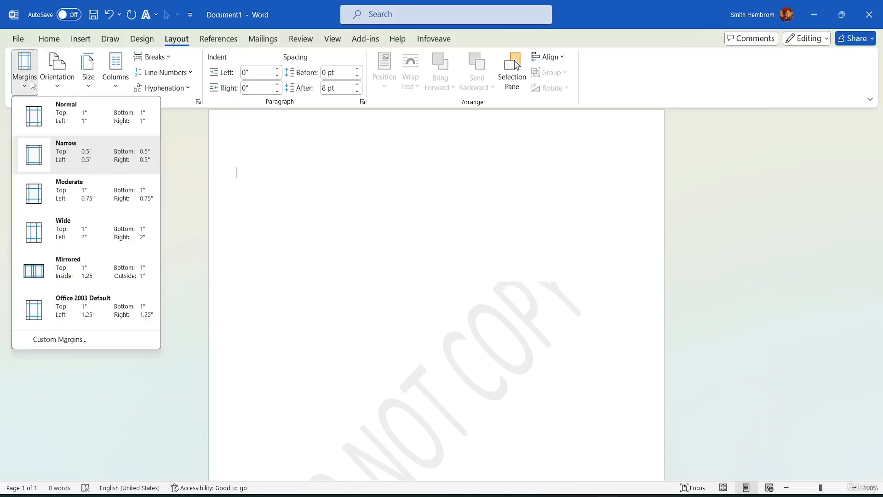
pyautogui.click(71, 127)
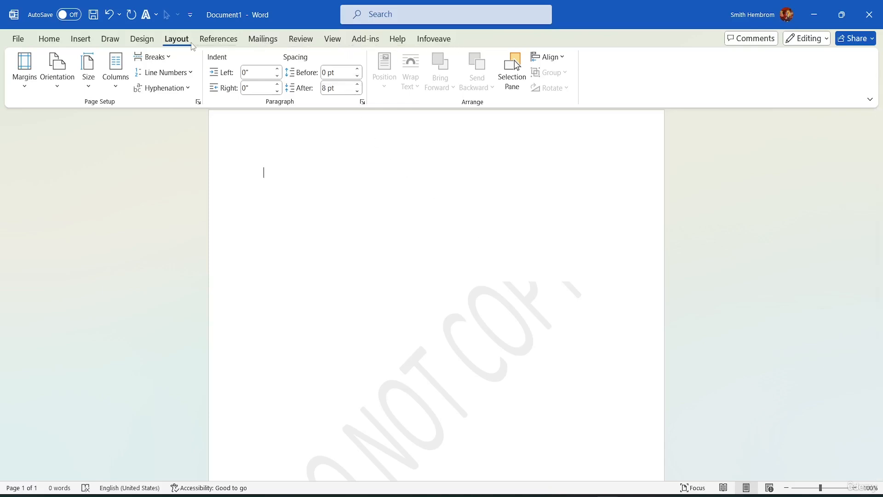
# Step: Switch the page watermark to the horizontal DO NOT COPY 2 design and check it on the page
pyautogui.click(142, 38)
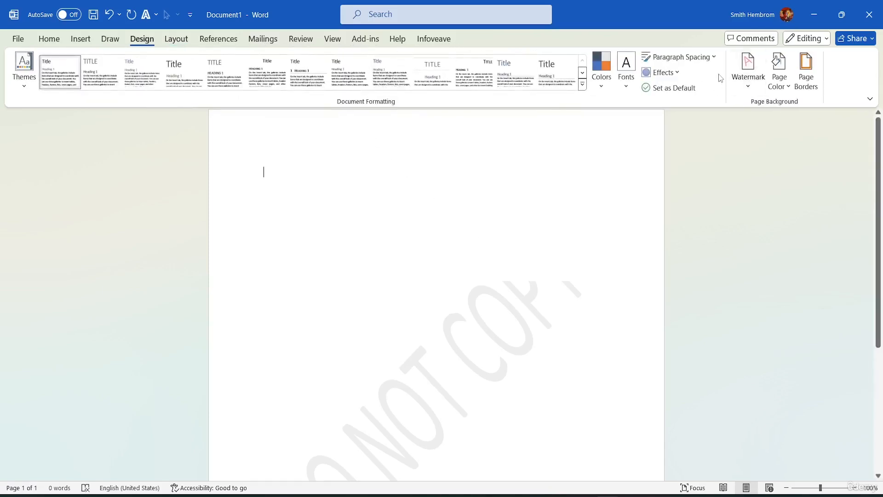
pyautogui.click(748, 69)
pyautogui.click(696, 261)
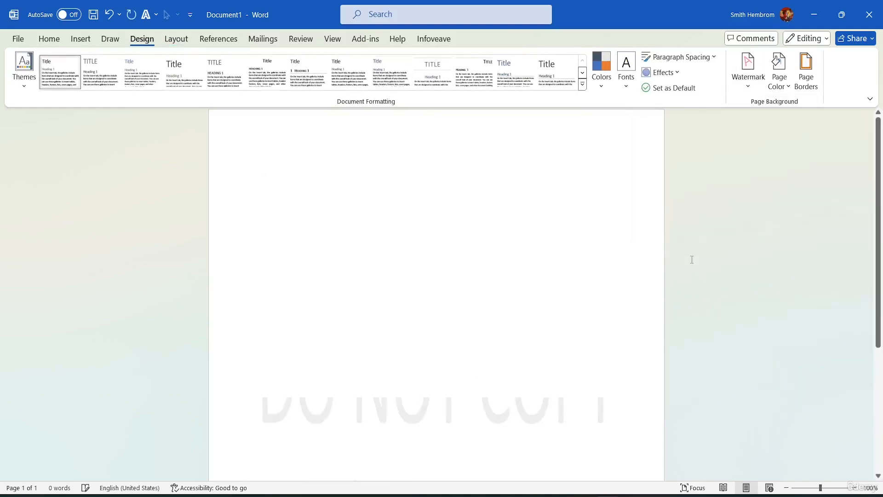
pyautogui.scroll(-5, 473, 262)
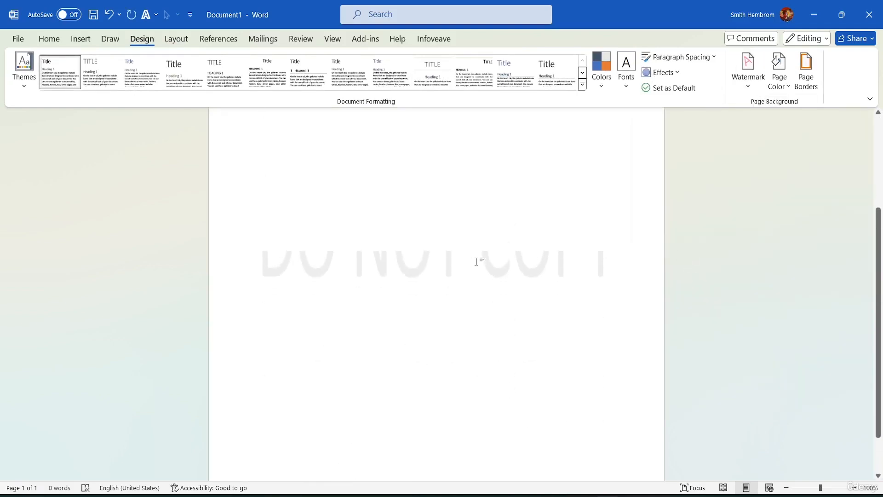
pyautogui.scroll(2, 383, 265)
pyautogui.scroll(1, 414, 289)
pyautogui.scroll(2, 486, 319)
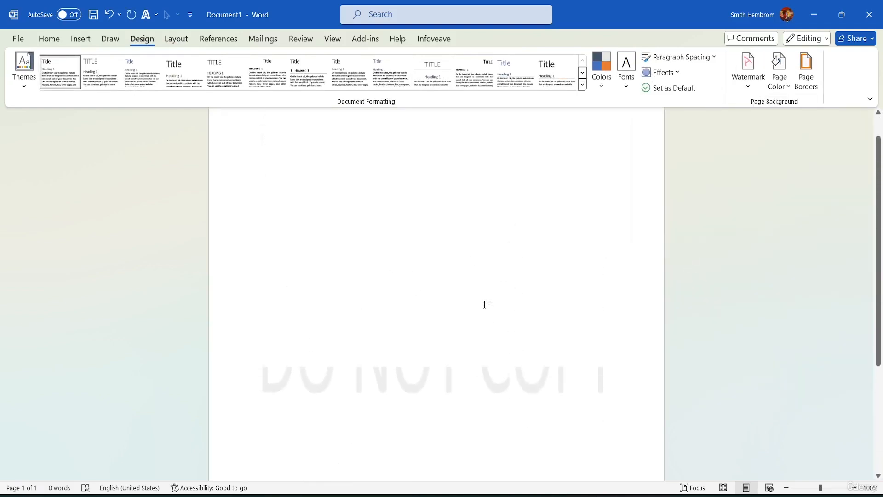
pyautogui.scroll(1, 483, 308)
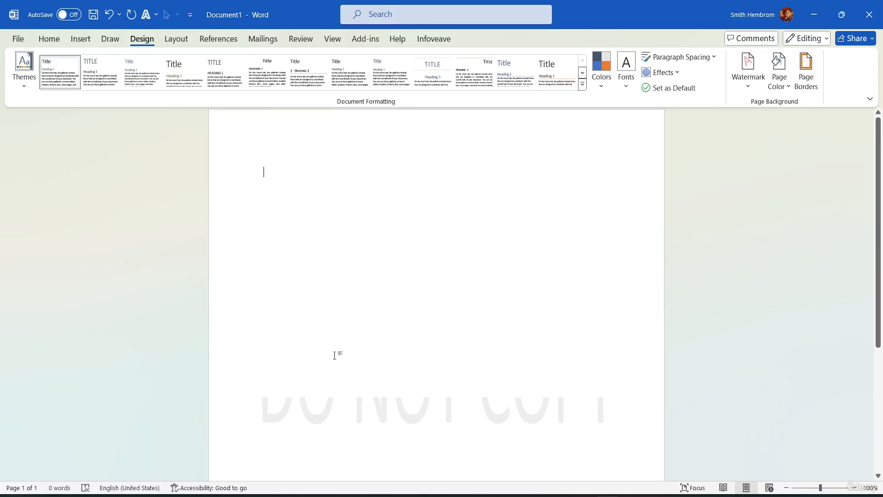
# Step: Apply the diagonal ASAP 1 watermark from the Urgent group to the page
pyautogui.click(748, 69)
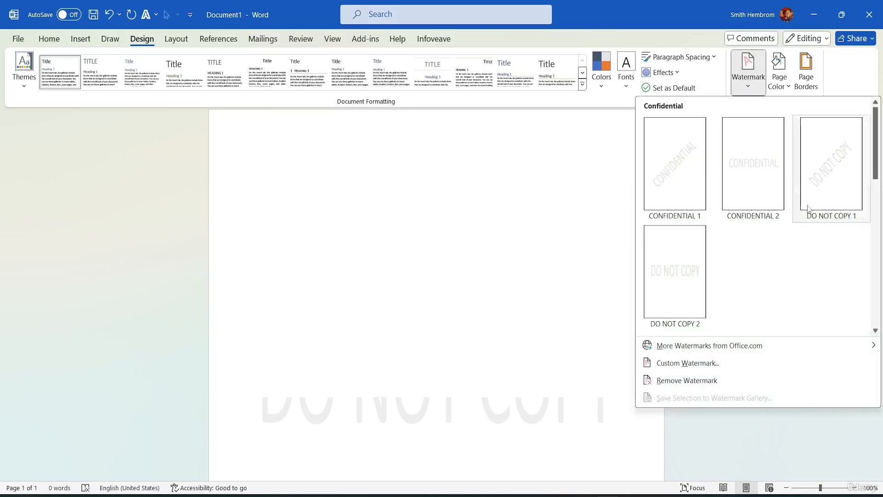
pyautogui.scroll(-5, 699, 294)
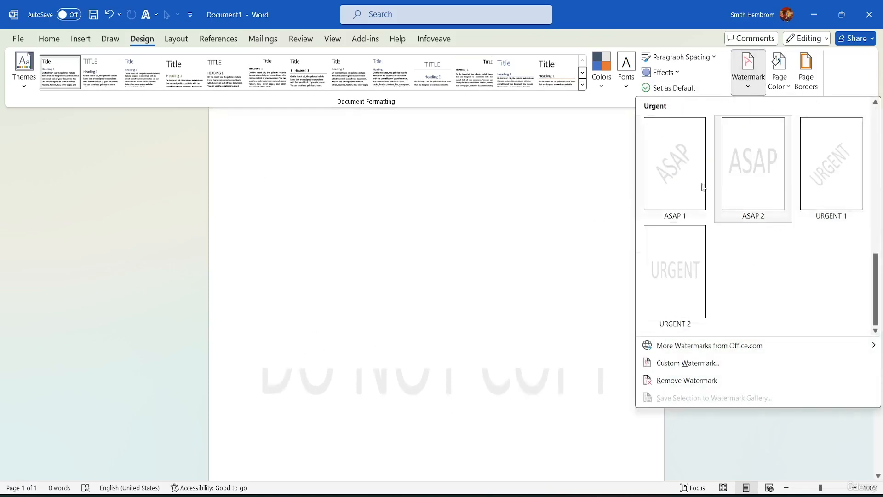
pyautogui.click(670, 168)
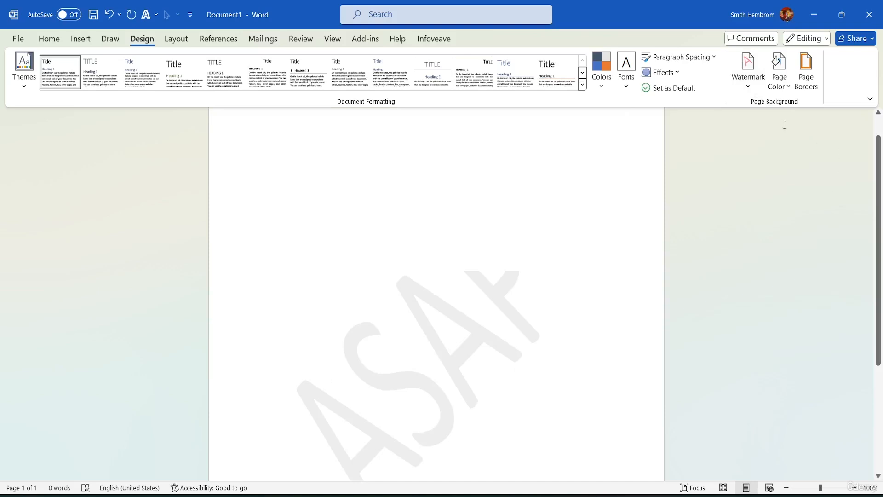
# Step: Replace the page watermark with the horizontal URGENT 2 design from the Urgent group
pyautogui.click(744, 89)
pyautogui.scroll(-4, 455, 250)
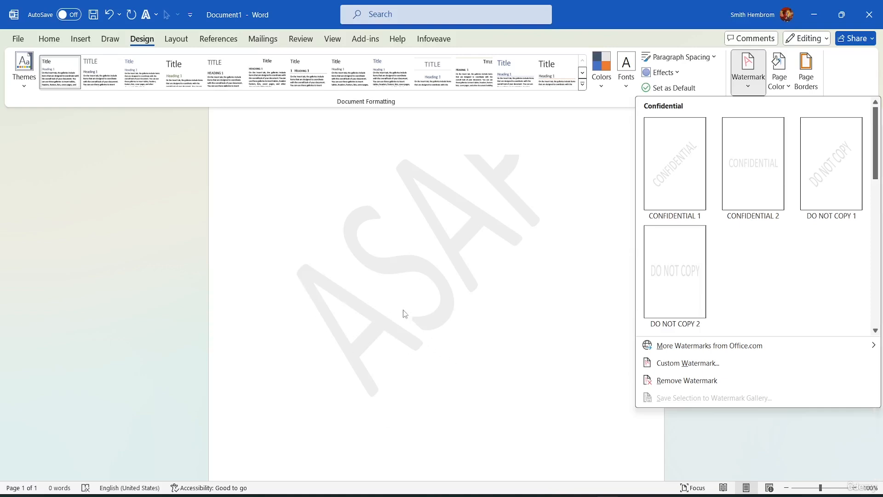
pyautogui.scroll(5, 514, 228)
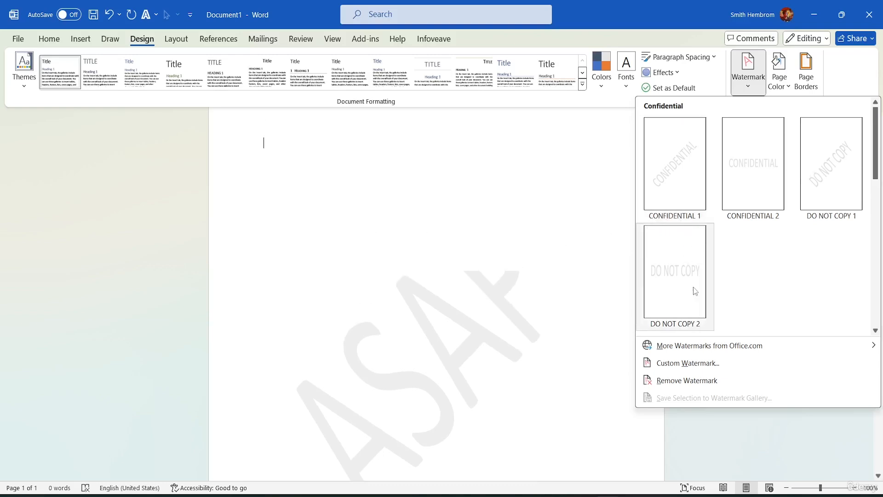
pyautogui.scroll(-5, 780, 192)
pyautogui.click(685, 260)
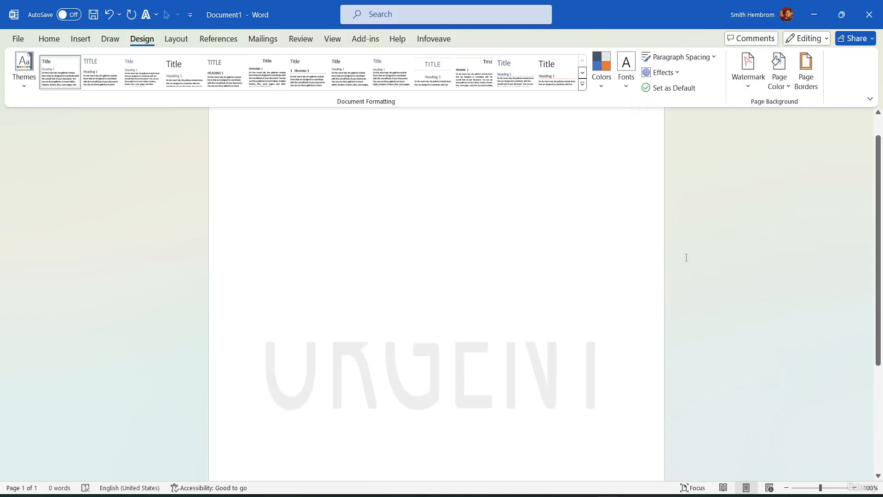
# Step: Replace the page watermark with the diagonal URGENT 1 design from the Urgent group
pyautogui.click(748, 69)
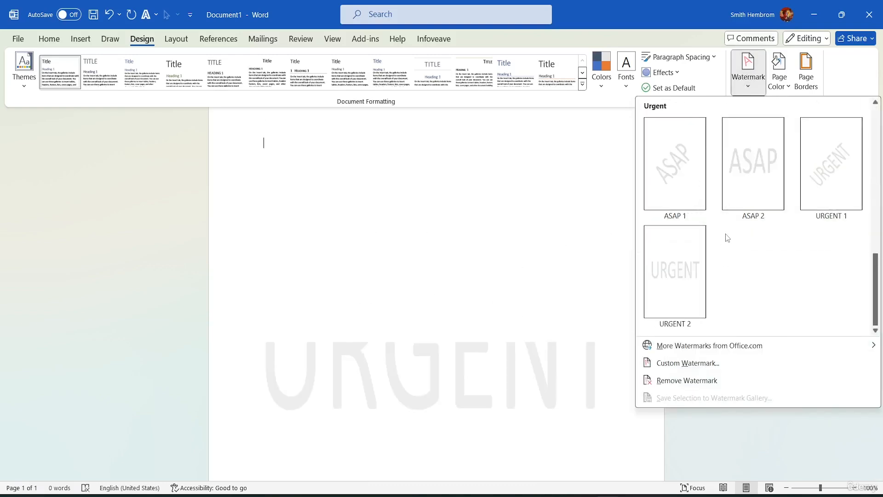
pyautogui.click(835, 181)
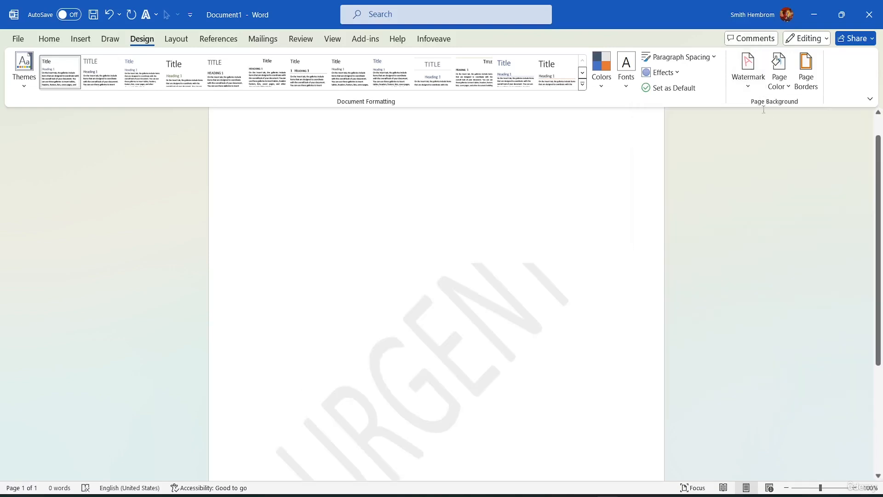
# Step: Start a custom text watermark for the page and set its text to "Important"
pyautogui.click(754, 87)
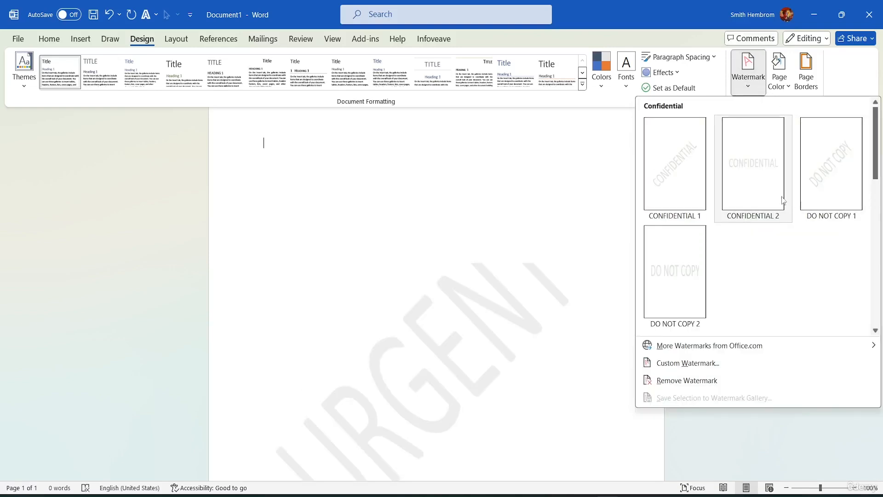
pyautogui.scroll(-5, 783, 200)
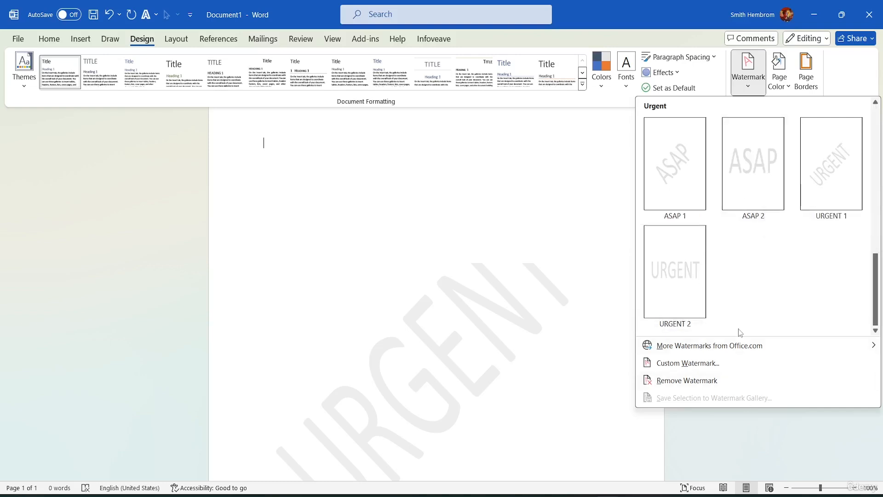
pyautogui.moveTo(743, 351)
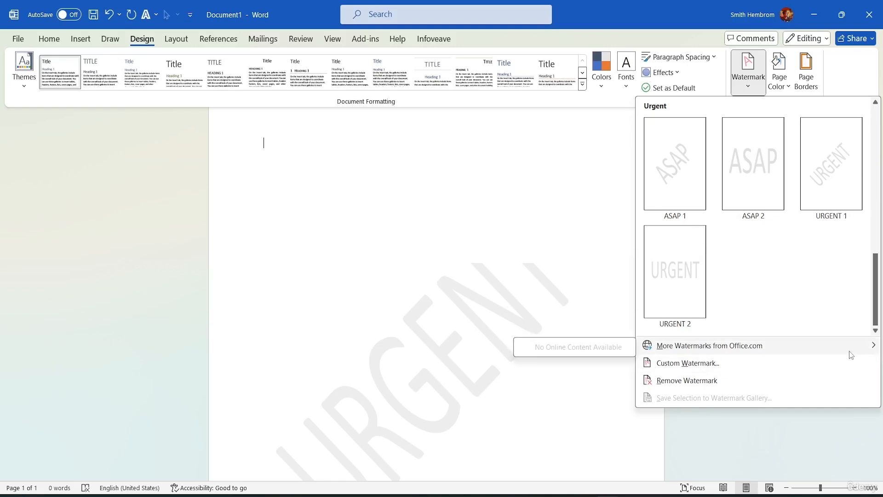
pyautogui.click(705, 363)
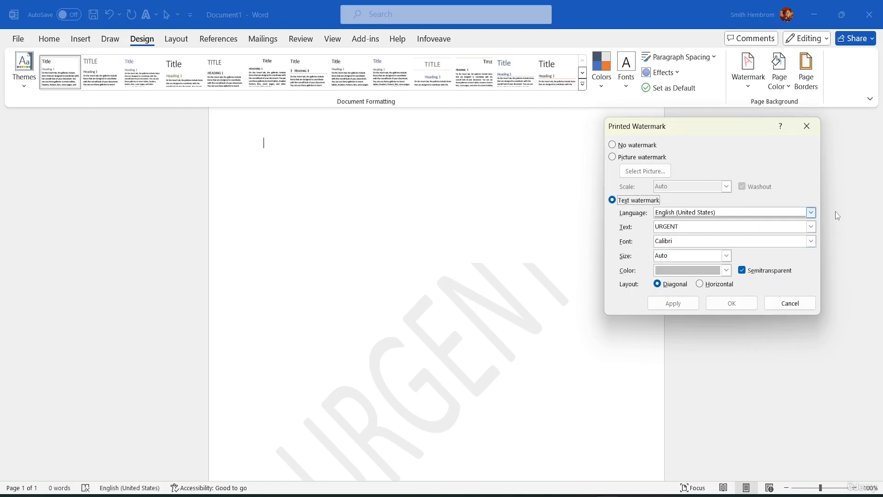
pyautogui.click(811, 227)
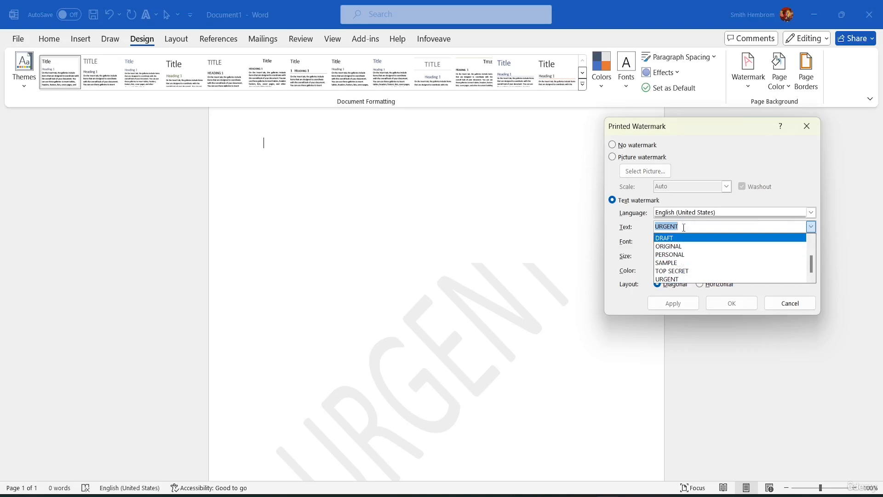
pyautogui.press('Return')
pyautogui.press('BackSpace')
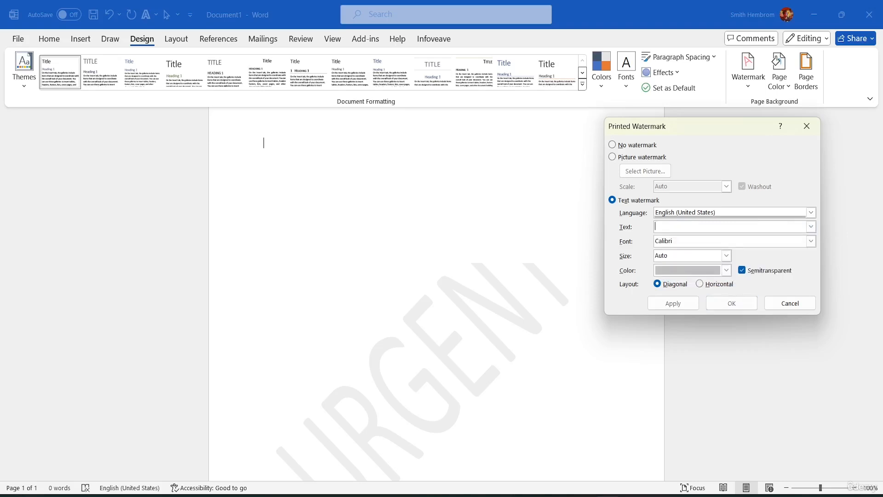
pyautogui.write('Important')
# Step: Set the custom watermark's font to Cascadia Mono SemiLight and its size to 36
pyautogui.click(809, 245)
pyautogui.scroll(-5, 718, 276)
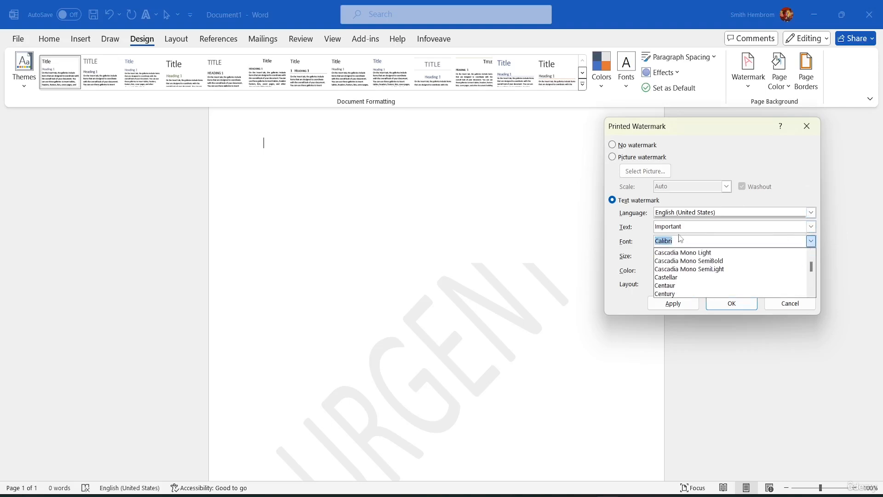
pyautogui.click(697, 270)
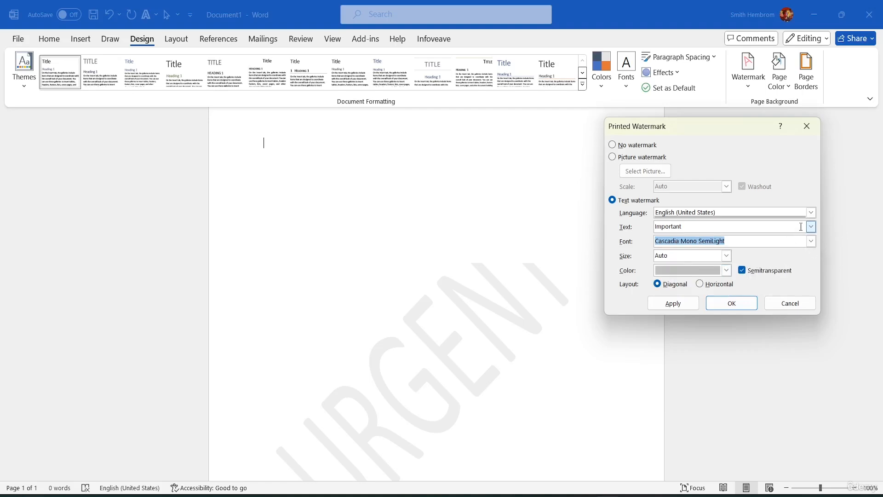
pyautogui.click(727, 256)
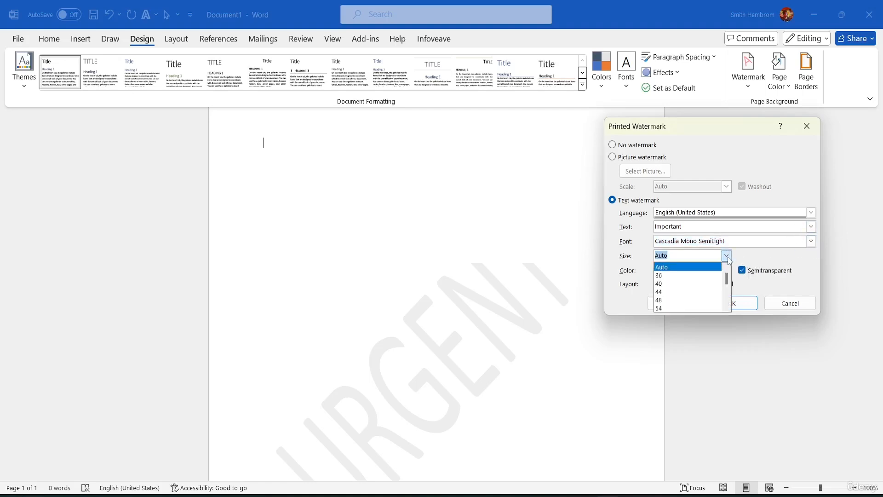
pyautogui.click(687, 275)
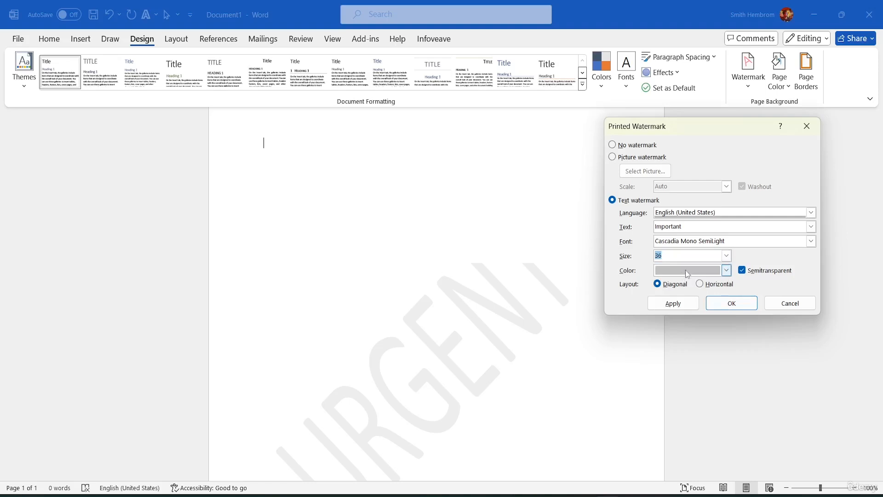
# Step: Give the custom watermark a dark orange colour and a horizontal layout, and apply it to the page
pyautogui.click(727, 270)
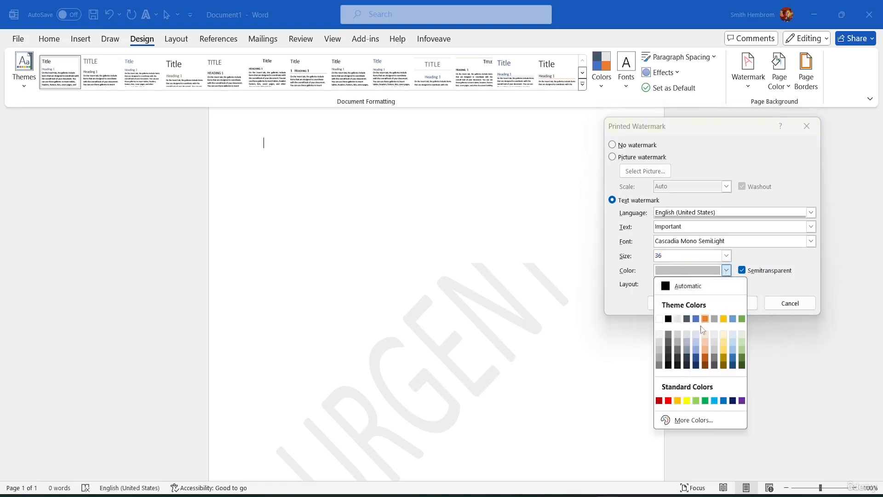
pyautogui.click(705, 358)
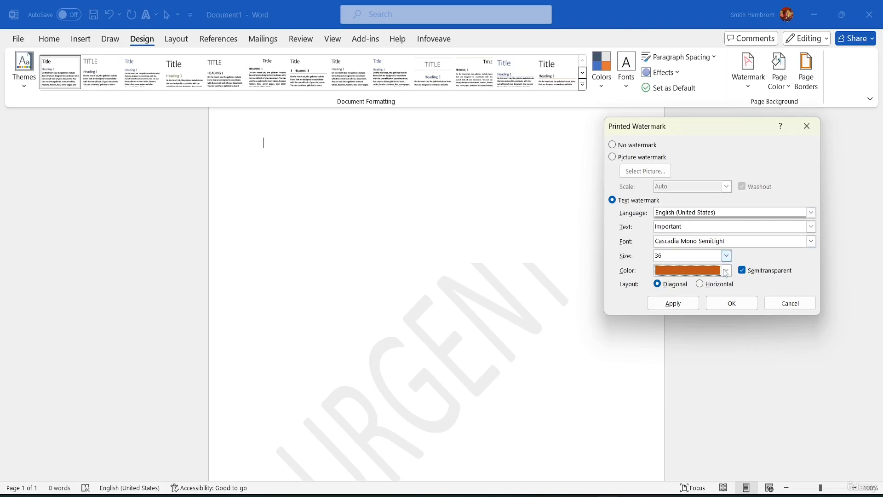
pyautogui.click(700, 285)
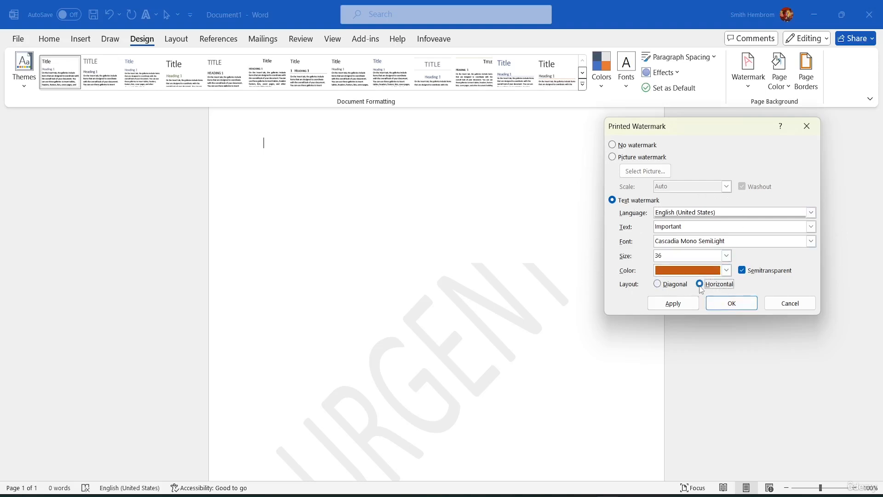
pyautogui.click(669, 303)
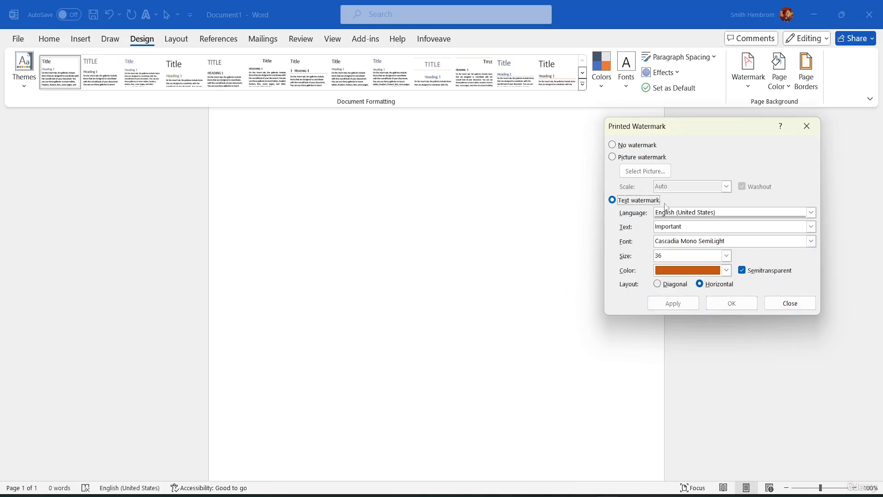
# Step: Set the custom watermark's size to 54 and apply the change
pyautogui.click(726, 270)
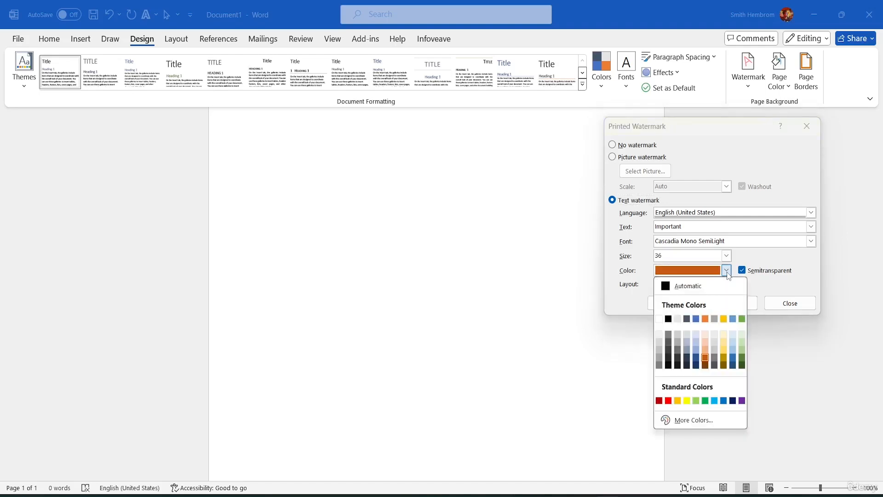
pyautogui.click(727, 256)
pyautogui.click(727, 256)
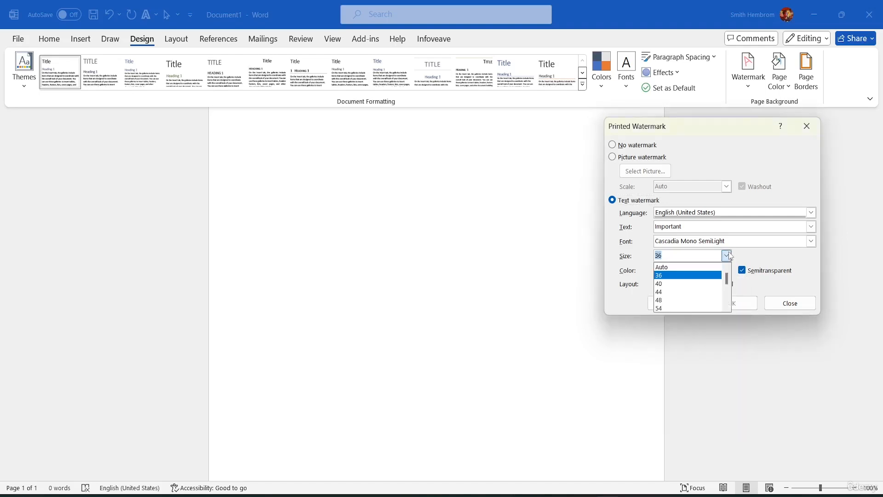
pyautogui.click(661, 308)
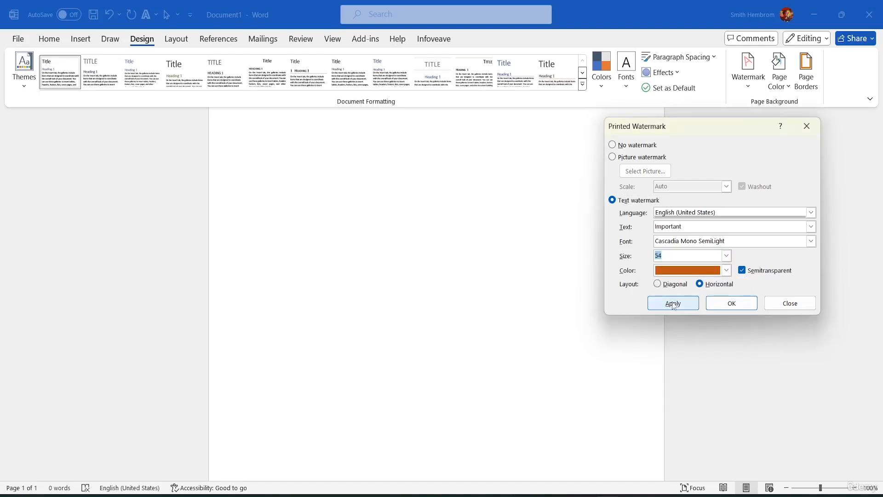
pyautogui.click(672, 303)
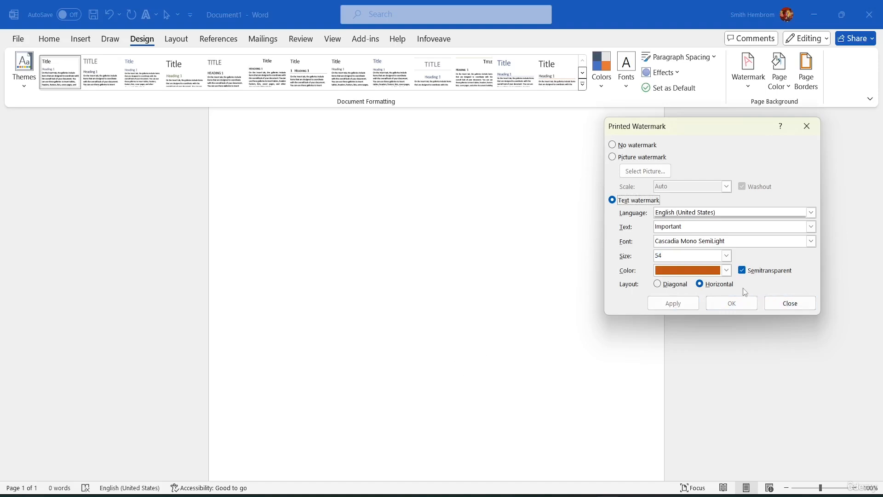
# Step: Set the watermark's colour to light blue-gray and its font to Bahnschrift SemiLight Condensed, and apply the changes
pyautogui.click(726, 270)
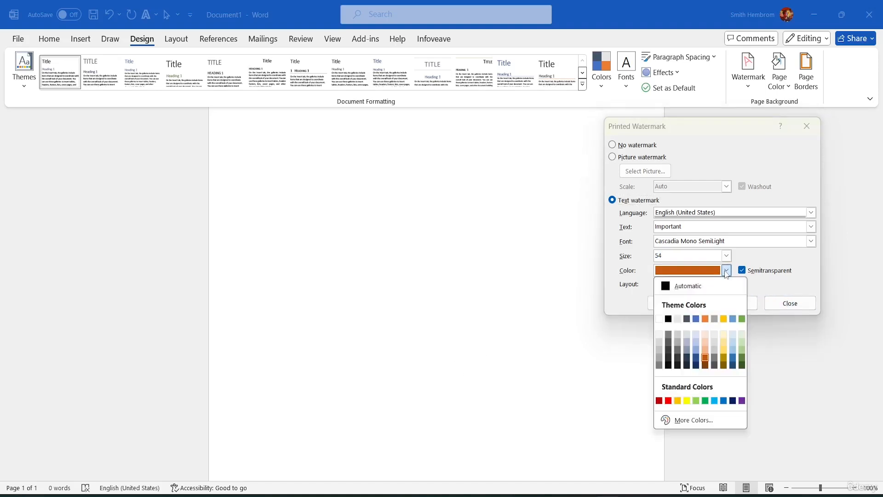
pyautogui.click(685, 344)
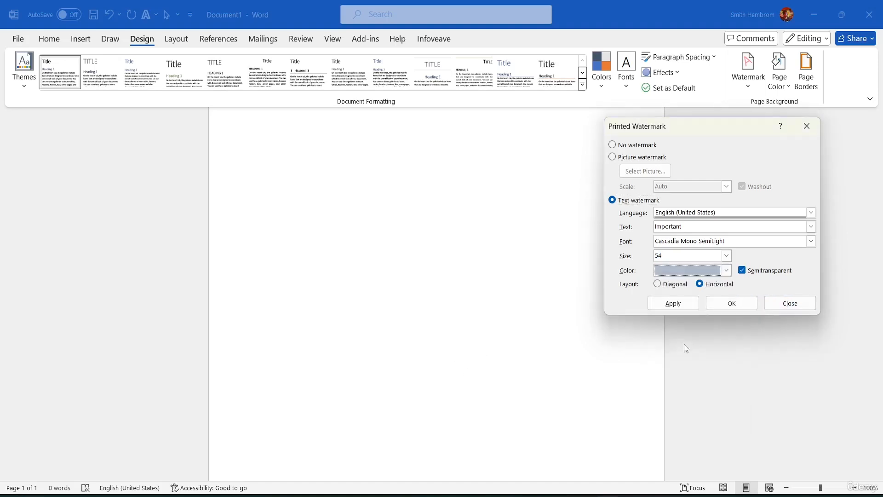
pyautogui.click(810, 241)
pyautogui.scroll(5, 714, 266)
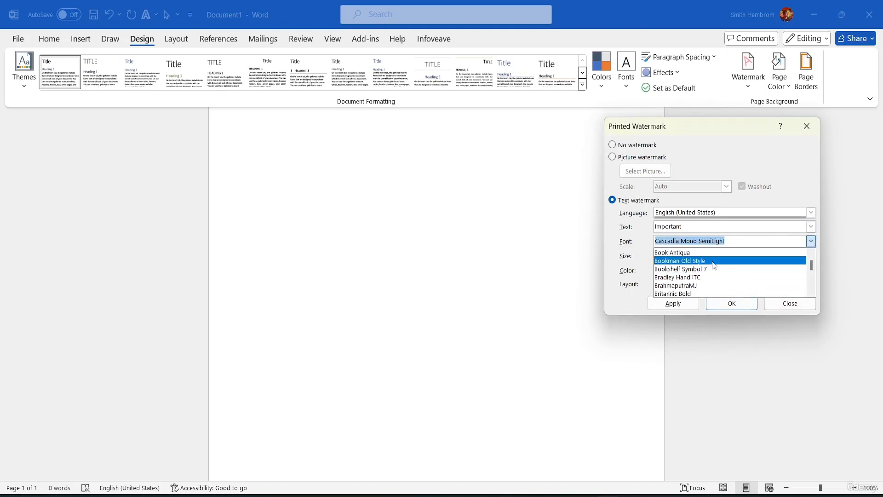
pyautogui.scroll(5, 715, 266)
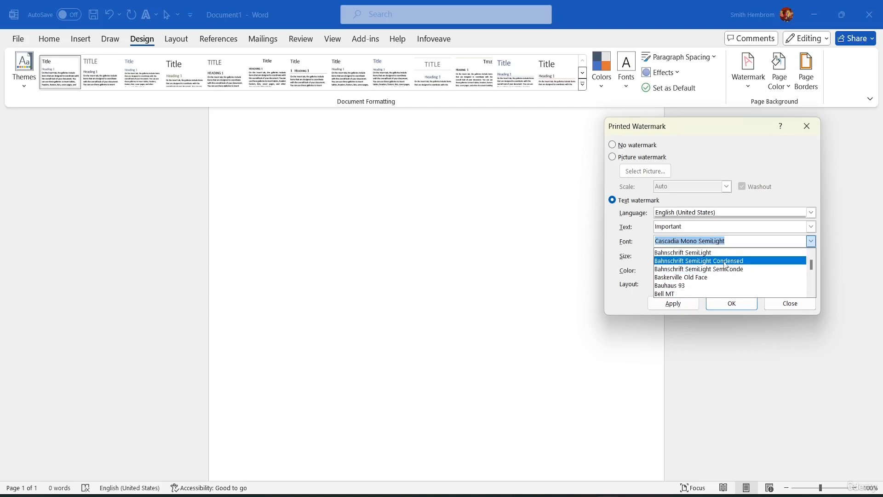
pyautogui.click(726, 260)
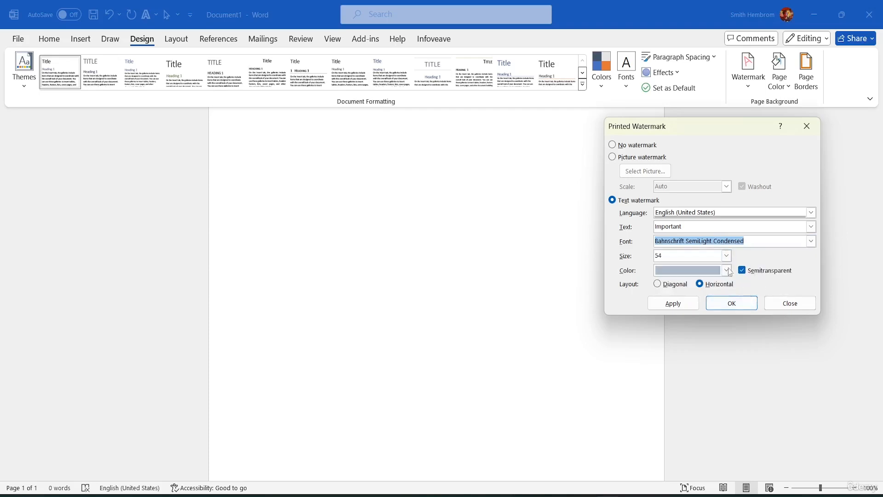
pyautogui.click(675, 303)
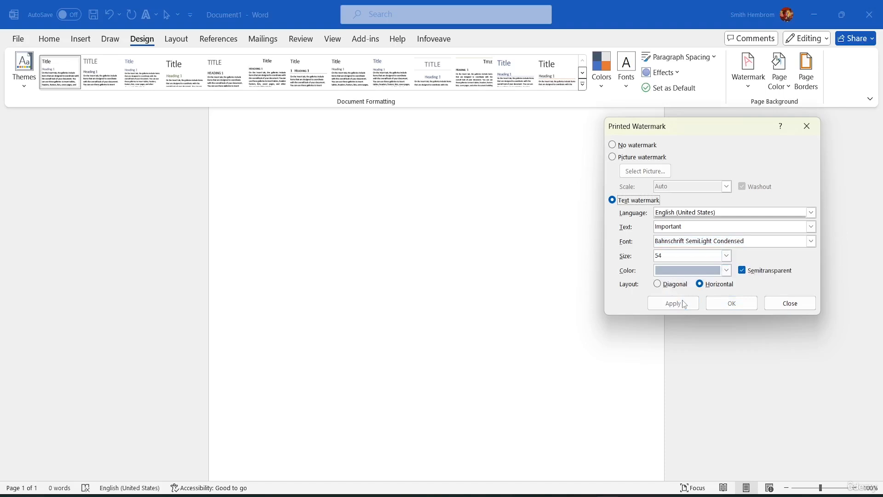
# Step: Apply a diagonal layout and the orange theme colour to the custom watermark, close its settings and check it on the page
pyautogui.click(657, 284)
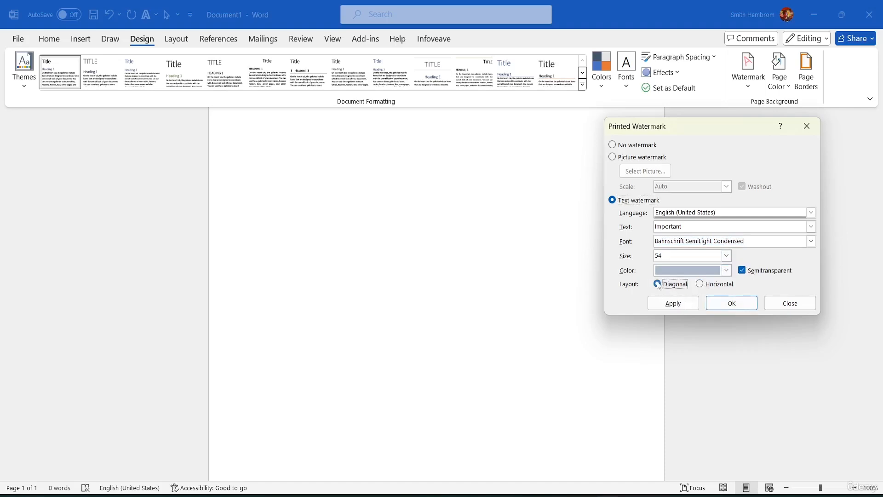
pyautogui.click(681, 303)
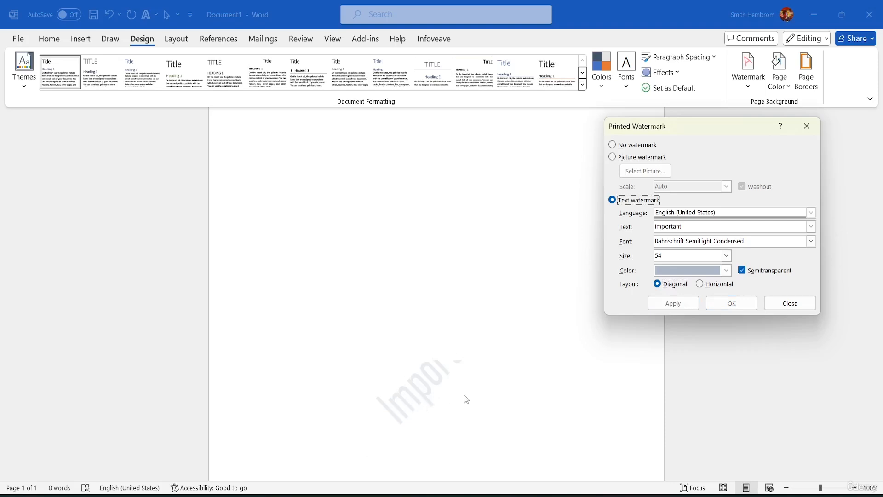
pyautogui.click(726, 270)
pyautogui.click(706, 319)
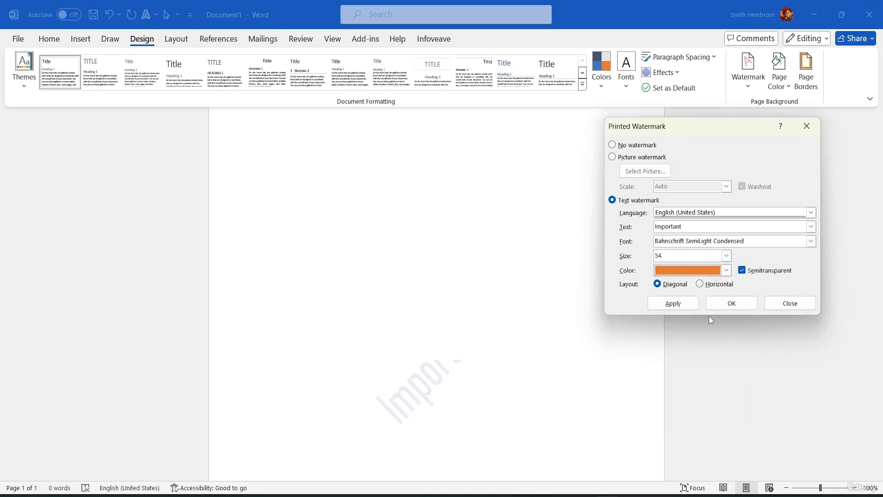
pyautogui.click(672, 303)
pyautogui.click(790, 303)
pyautogui.scroll(-4, 469, 338)
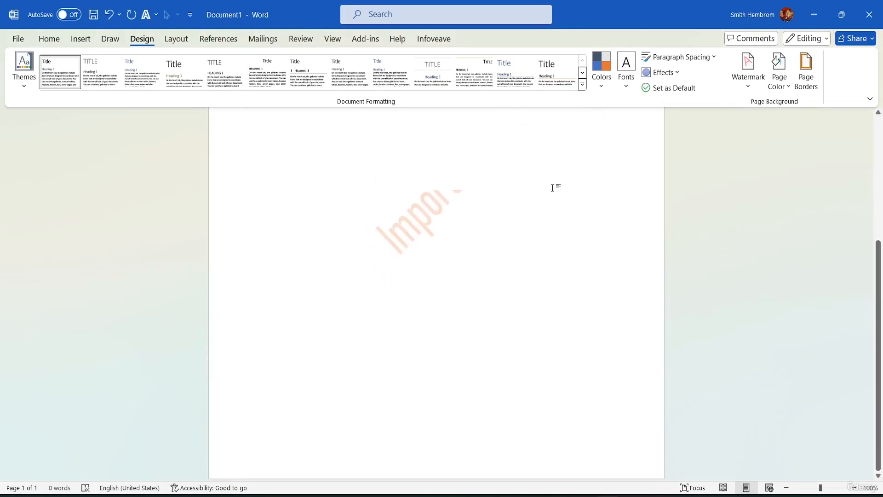
pyautogui.scroll(5, 550, 184)
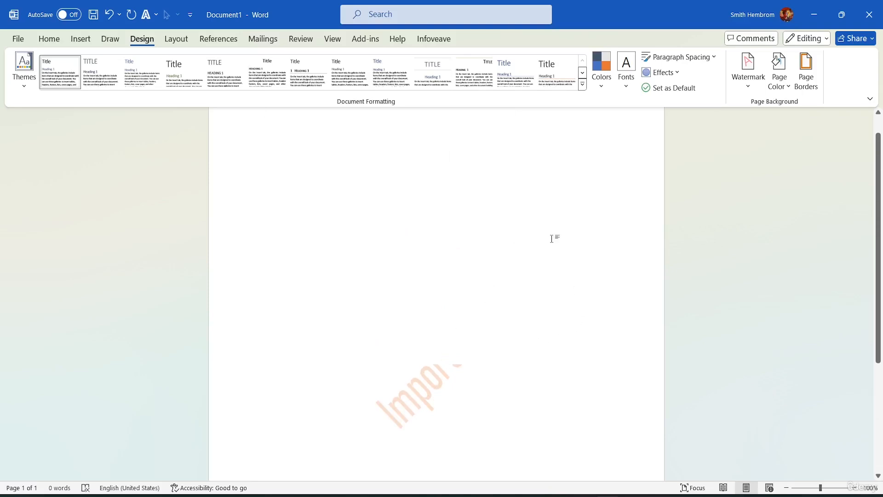
pyautogui.scroll(-3, 552, 239)
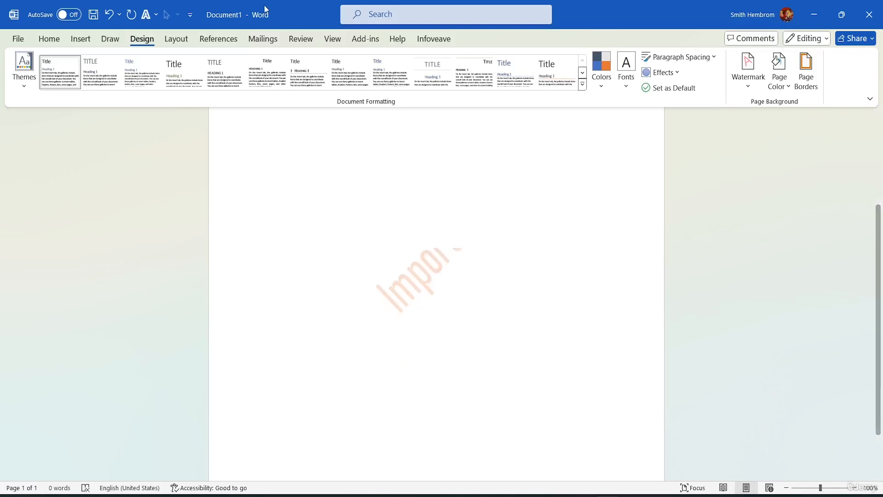
# Step: Insert a blank page into the document and check the watermark on it
pyautogui.click(79, 37)
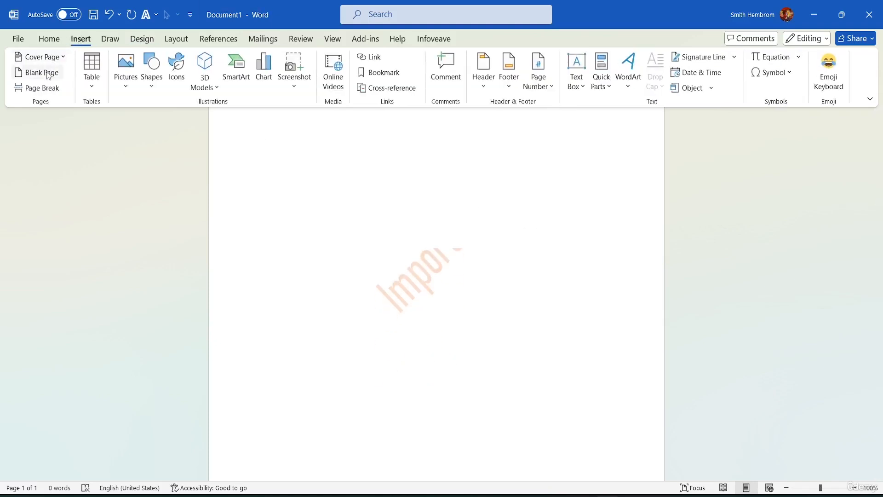
pyautogui.click(47, 73)
pyautogui.scroll(-5, 414, 265)
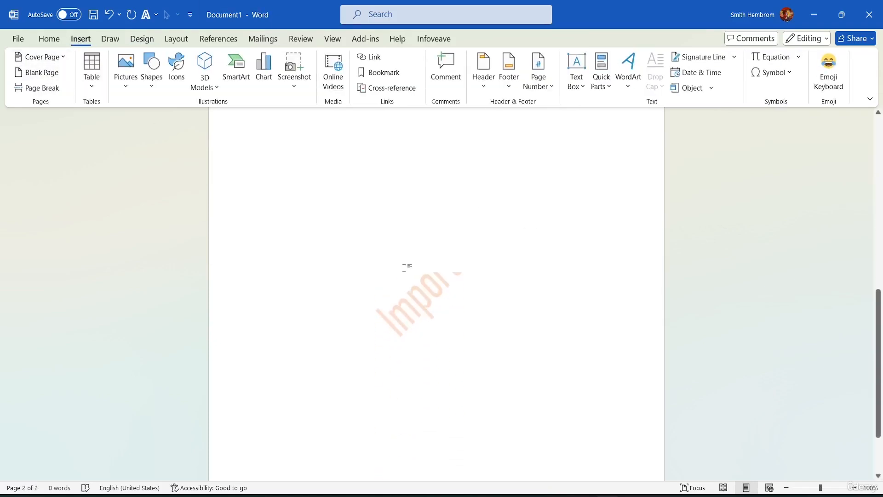
pyautogui.scroll(5, 427, 258)
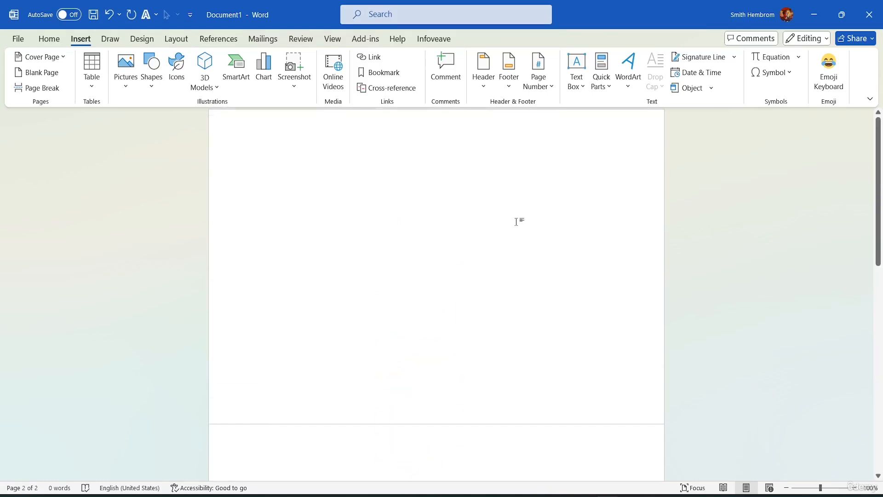
# Step: Set the document's paper size to Letter, 8.5" x 11"
pyautogui.scroll(-5, 524, 239)
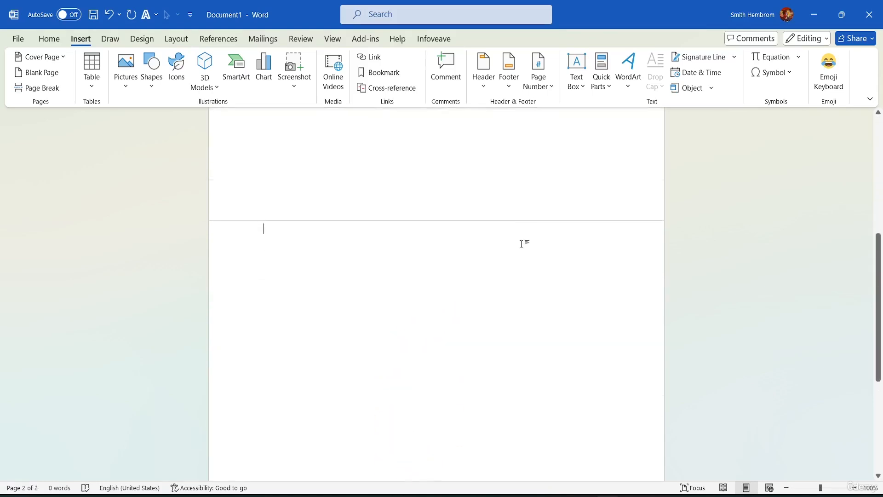
pyautogui.scroll(5, 519, 211)
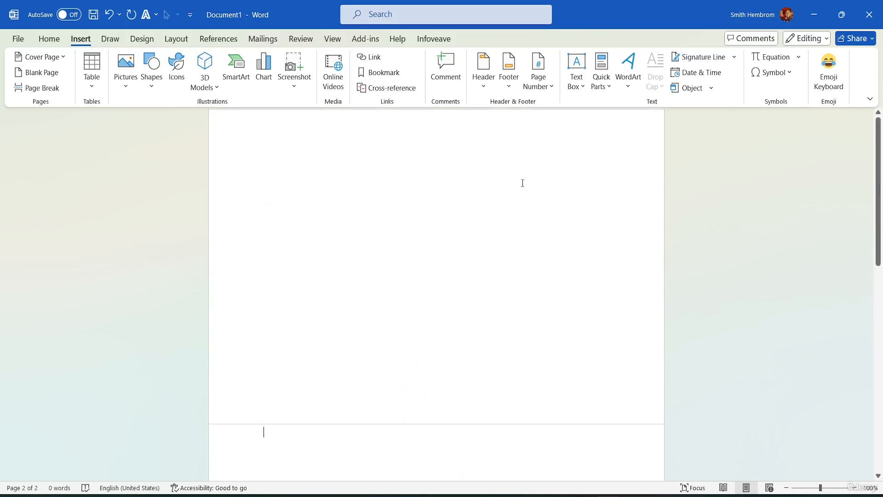
pyautogui.moveTo(878, 141); pyautogui.dragTo(860, 4)
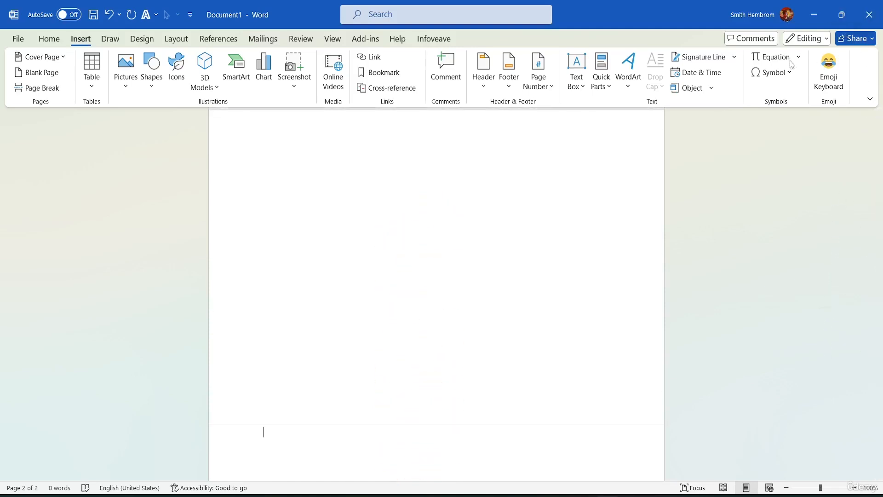
pyautogui.click(176, 39)
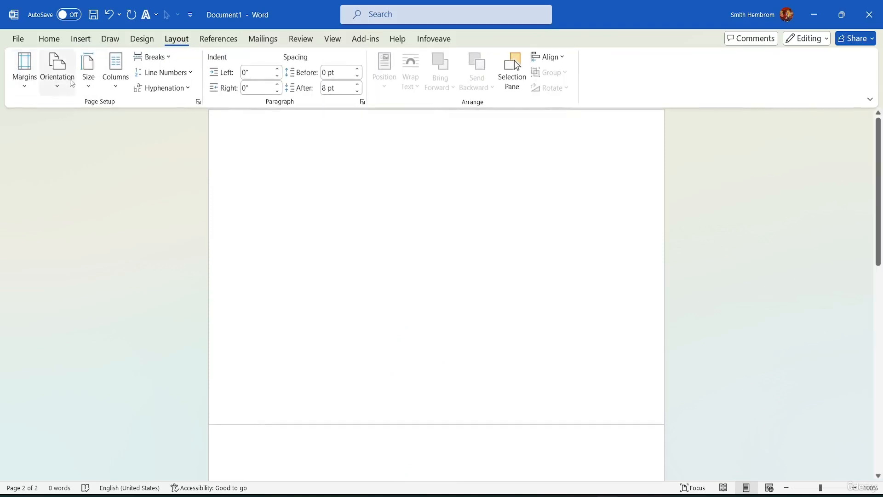
pyautogui.click(87, 79)
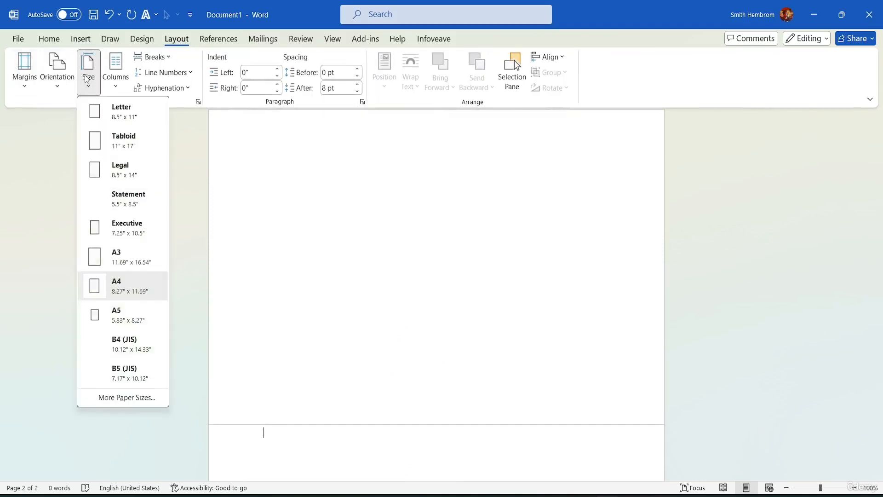
pyautogui.click(121, 113)
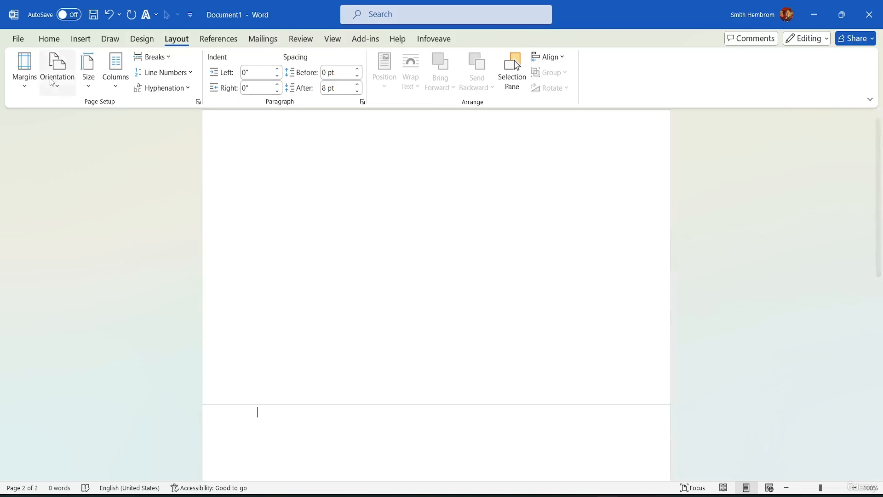
# Step: Insert another blank page and check the pages zoomed out to about 52%
pyautogui.click(80, 37)
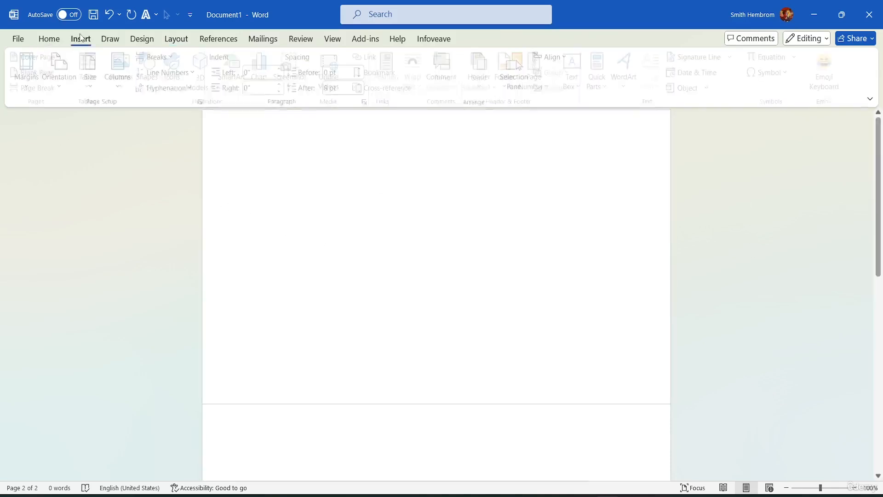
pyautogui.click(47, 78)
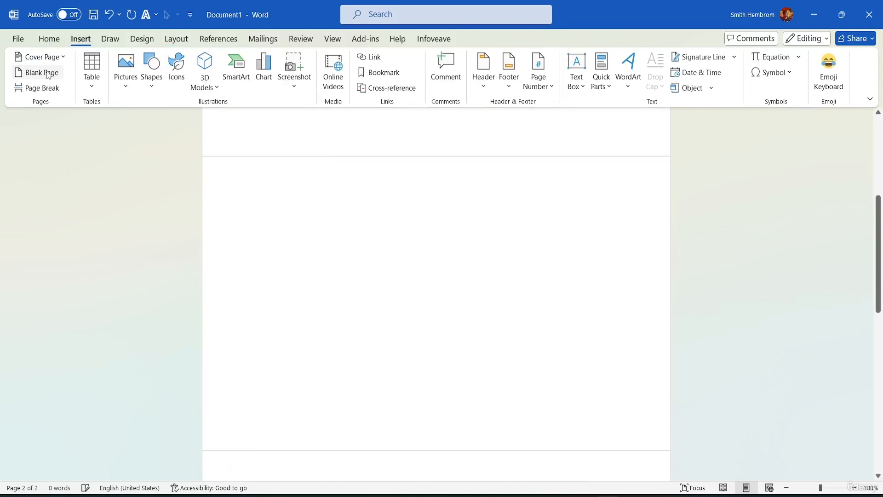
pyautogui.scroll(-3, 444, 294)
pyautogui.scroll(5, 443, 276)
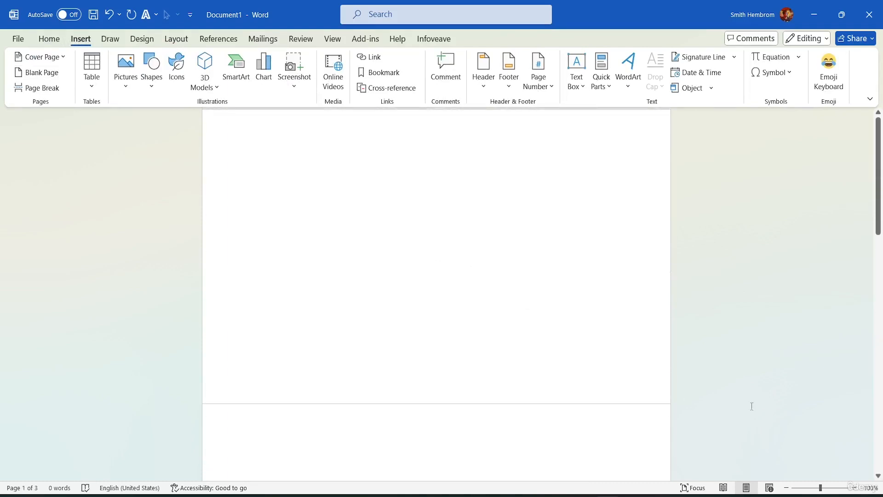
pyautogui.moveTo(818, 491); pyautogui.dragTo(809, 491)
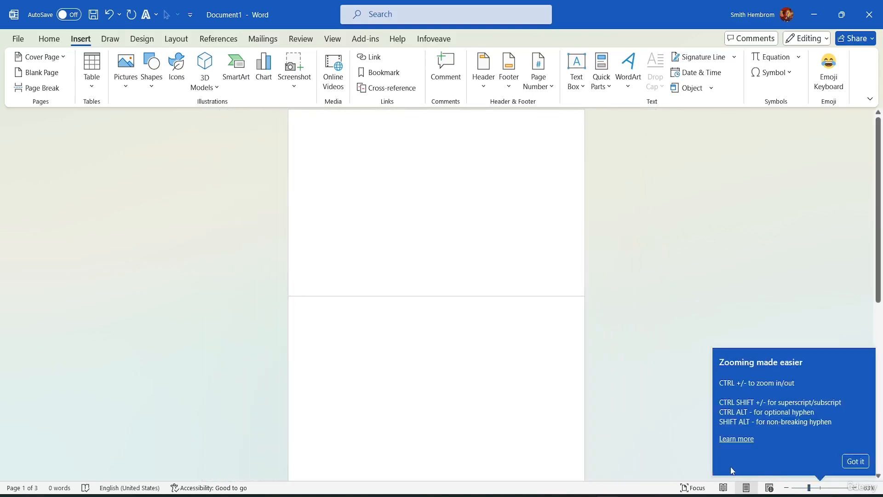
pyautogui.click(855, 462)
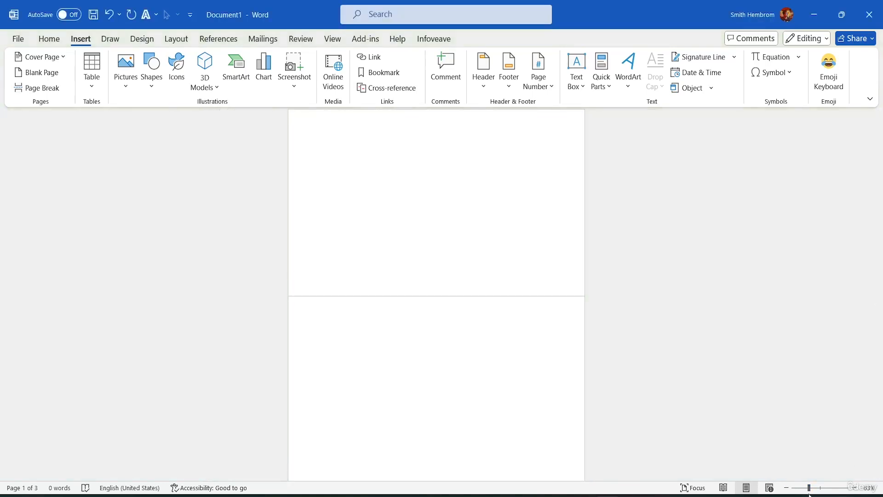
pyautogui.moveTo(809, 488)
pyautogui.mouseDown()
pyautogui.moveTo(782, 489)
pyautogui.moveTo(806, 488)
pyautogui.mouseUp()
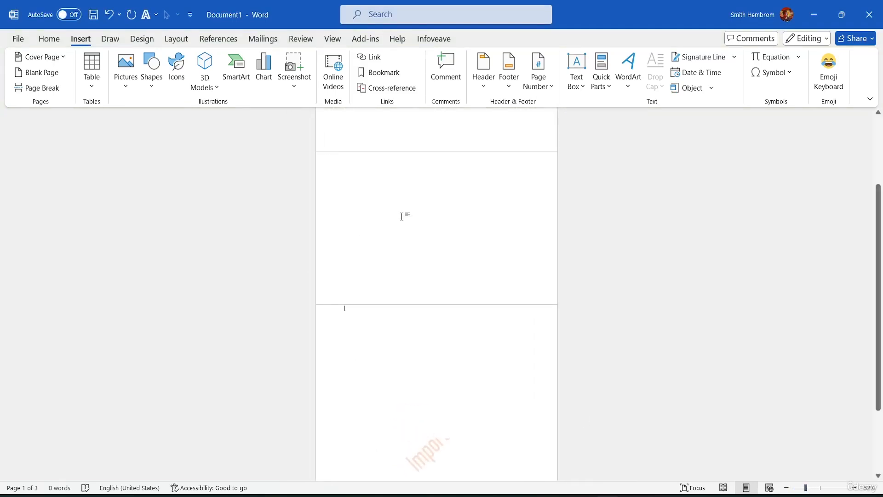
pyautogui.scroll(3, 467, 182)
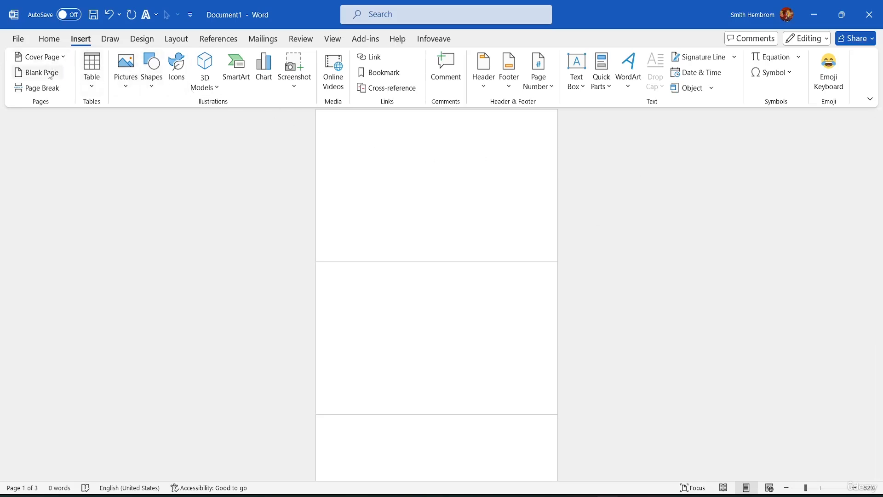
# Step: Insert page breaks to extend the document to six pages, and check the watermark on the last page at 100% zoom
pyautogui.click(49, 88)
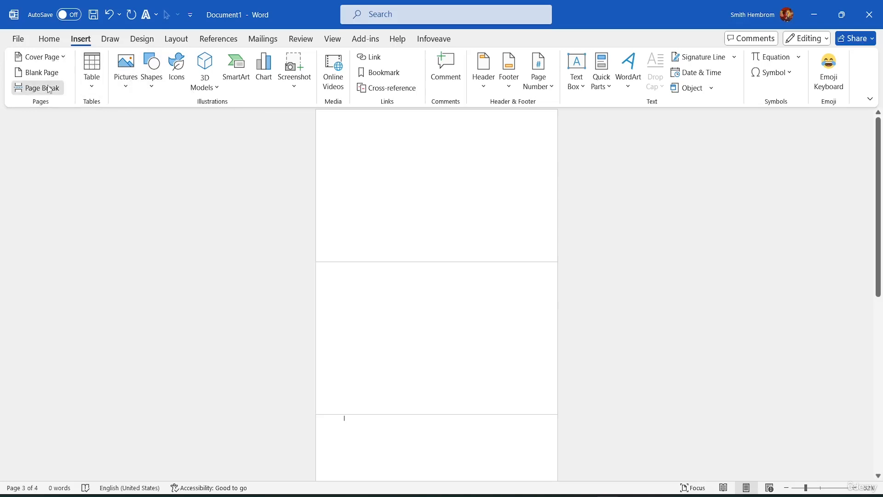
pyautogui.click(50, 89)
pyautogui.scroll(-10, 408, 247)
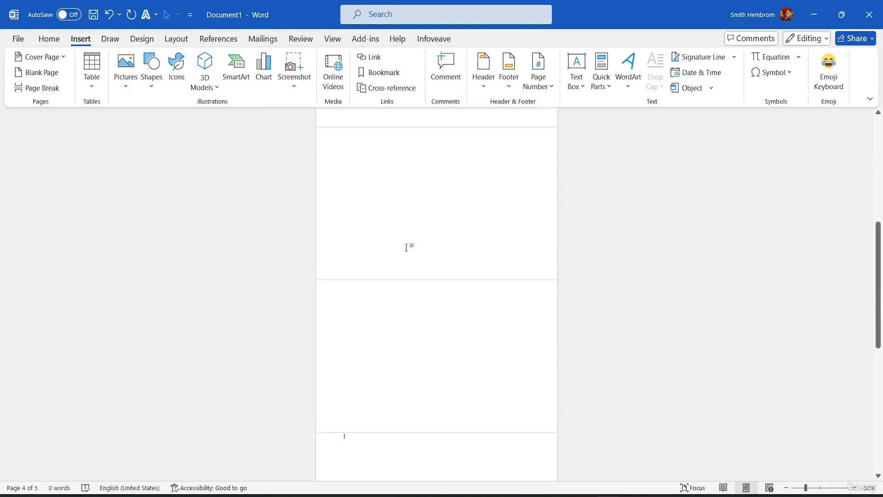
pyautogui.scroll(-11, 441, 234)
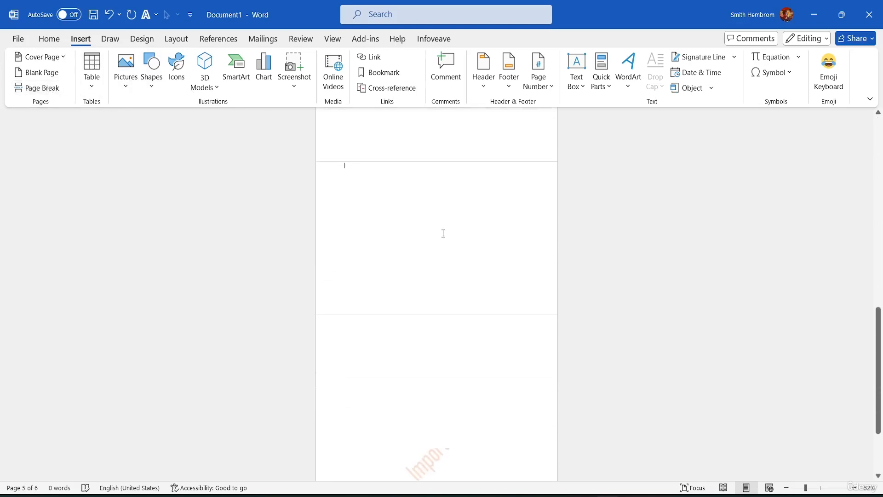
pyautogui.scroll(-1, 442, 234)
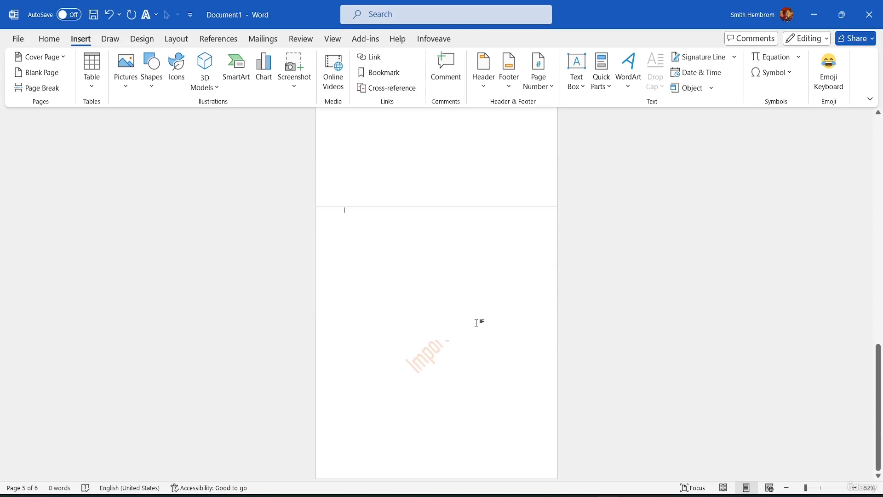
pyautogui.moveTo(805, 490); pyautogui.dragTo(820, 488)
pyautogui.scroll(-5, 622, 350)
pyautogui.scroll(-3, 616, 340)
pyautogui.scroll(4, 500, 250)
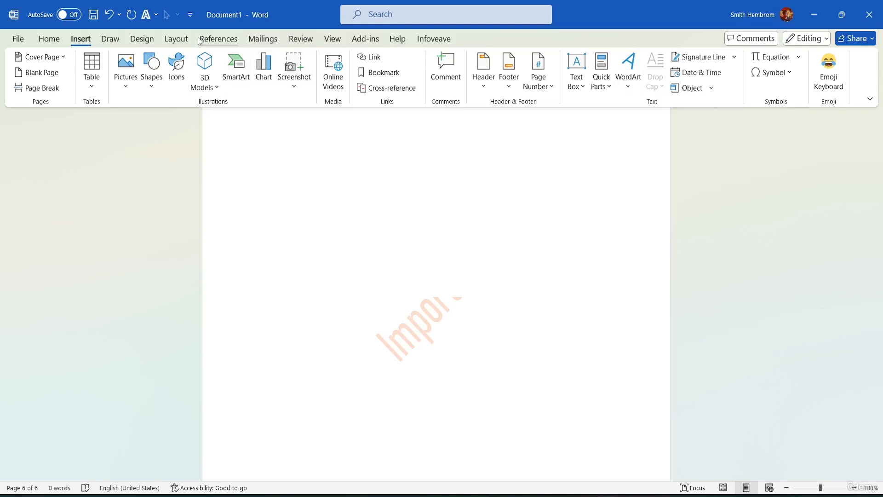
# Step: Remove the text watermark from the document and check the pages without it
pyautogui.click(180, 40)
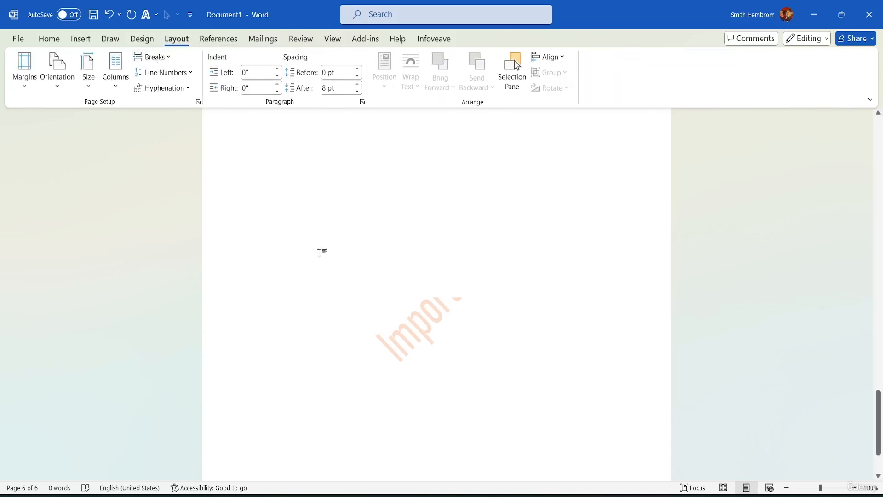
pyautogui.click(144, 39)
pyautogui.click(747, 80)
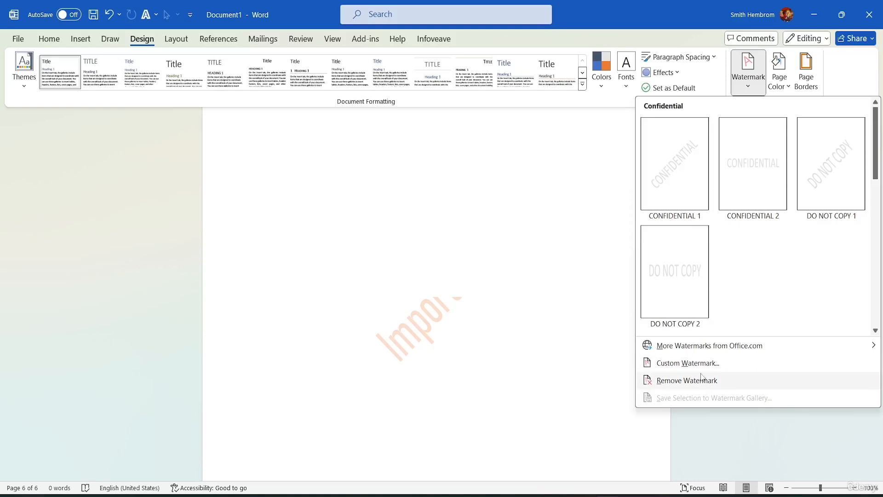
pyautogui.click(687, 380)
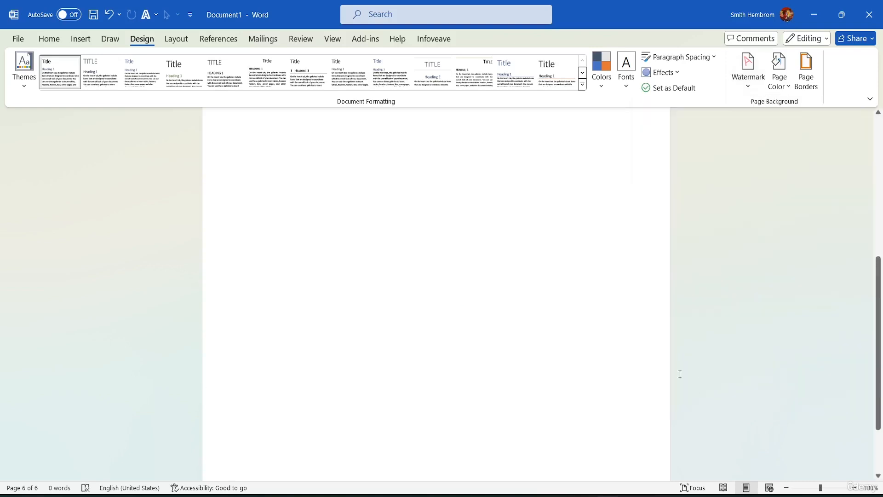
pyautogui.scroll(5, 522, 286)
pyautogui.scroll(-4, 519, 275)
pyautogui.scroll(3, 523, 267)
pyautogui.scroll(-5, 497, 254)
pyautogui.scroll(-2, 487, 249)
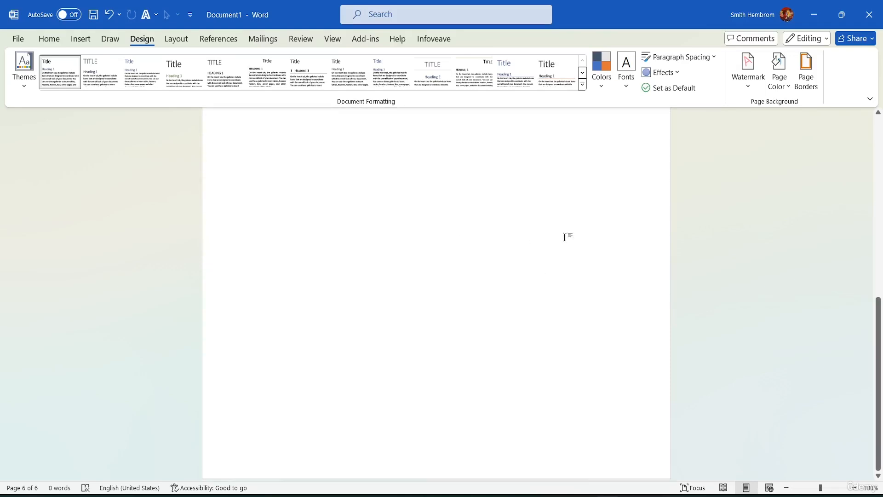
# Step: Open the custom watermark settings and choose a picture watermark with Auto scale
pyautogui.click(756, 91)
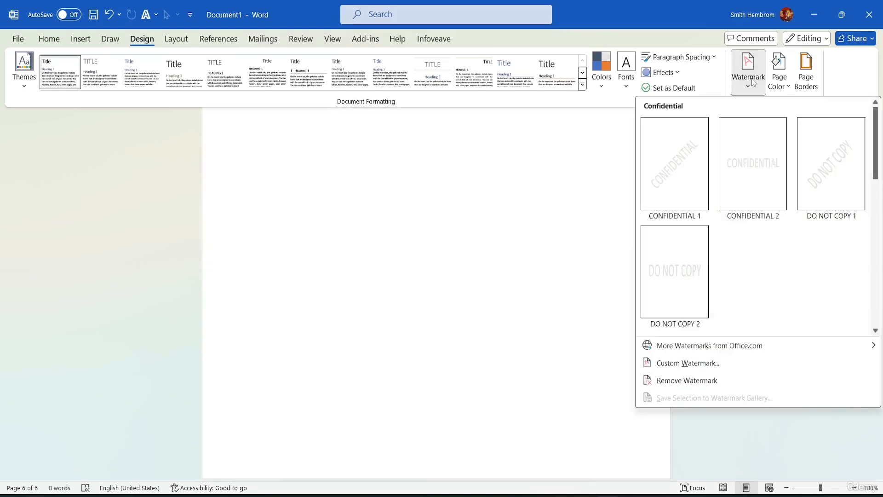
pyautogui.click(727, 369)
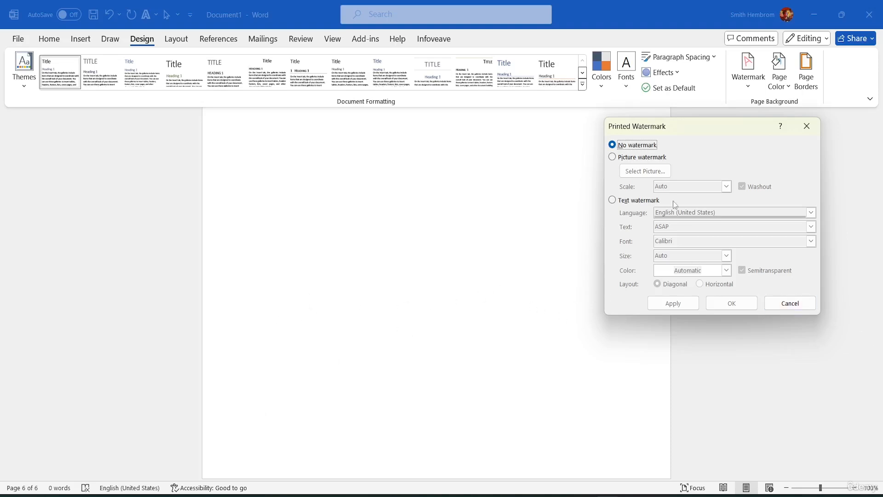
pyautogui.click(611, 156)
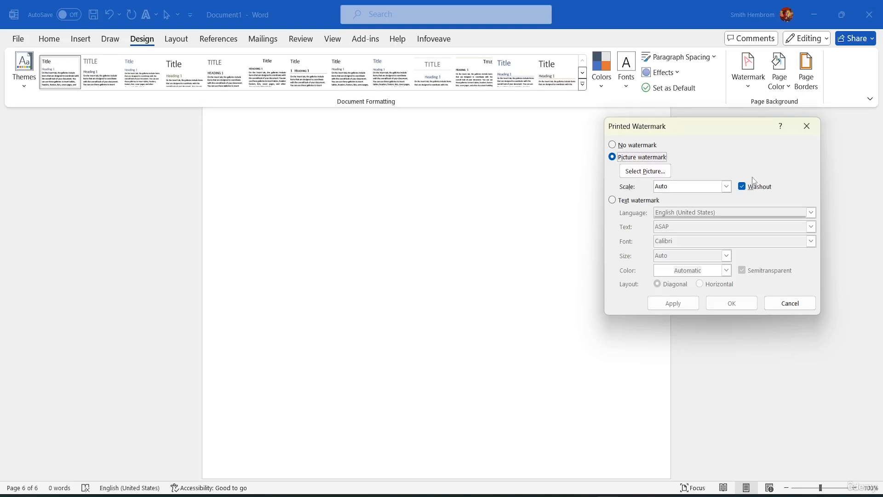
pyautogui.click(650, 176)
pyautogui.click(726, 188)
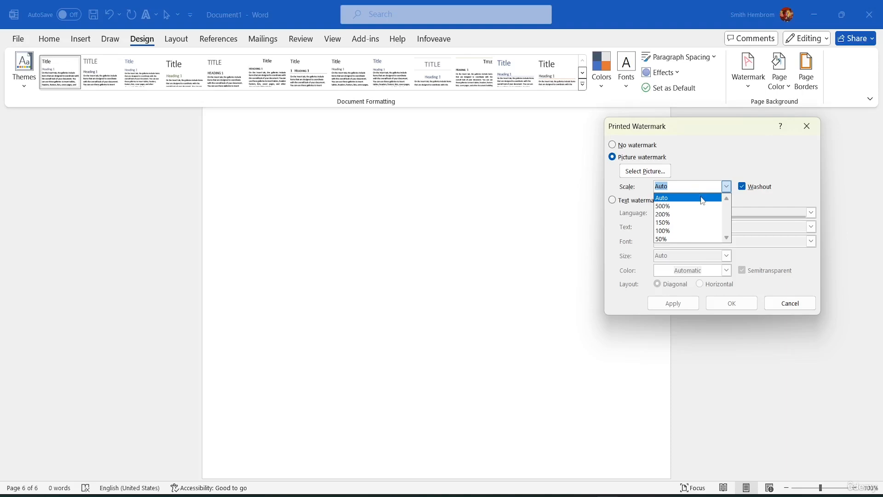
pyautogui.click(711, 199)
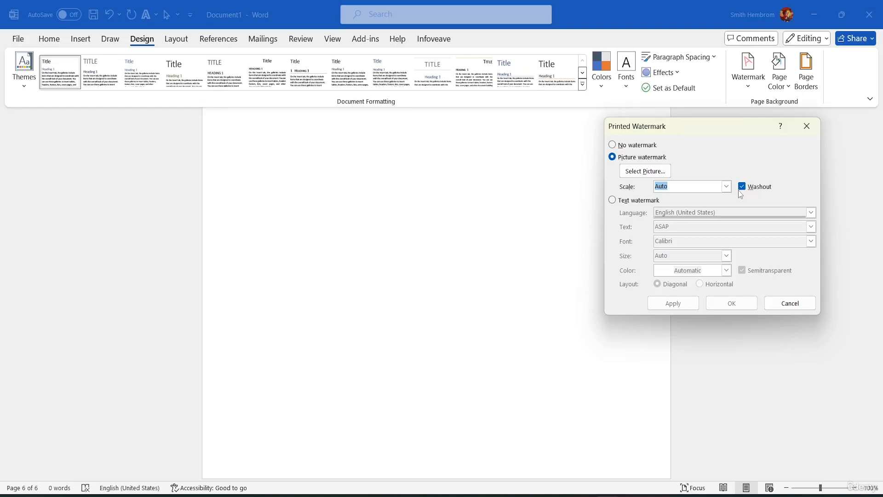
# Step: Apply the lake landscape photo from the MS Word Tutorial Resource File folder on the Desktop as the watermark picture, and close the watermark settings
pyautogui.click(663, 173)
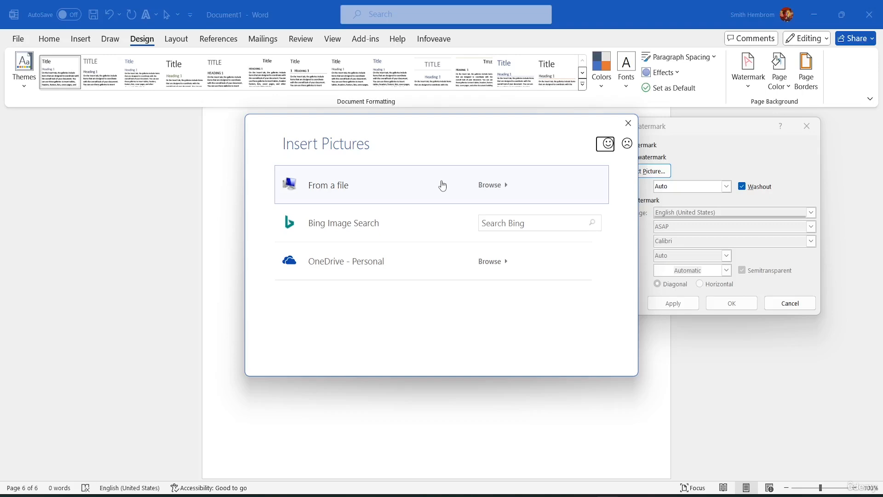
pyautogui.click(493, 183)
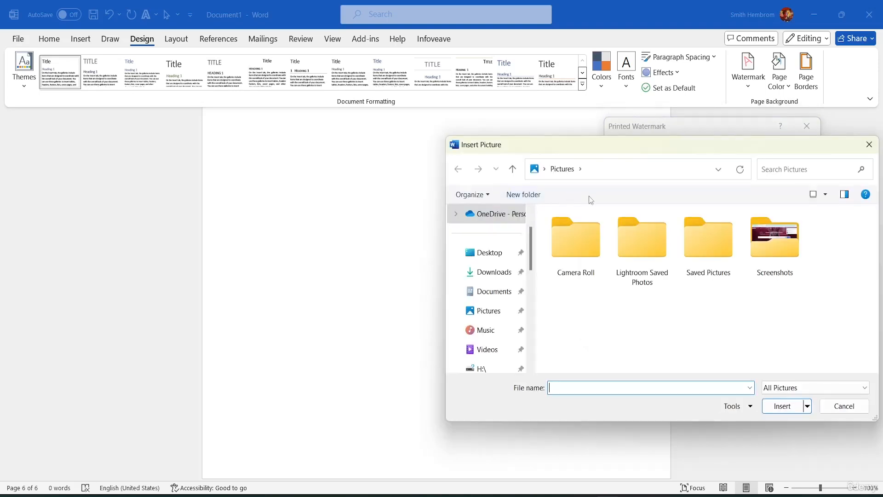
pyautogui.click(490, 258)
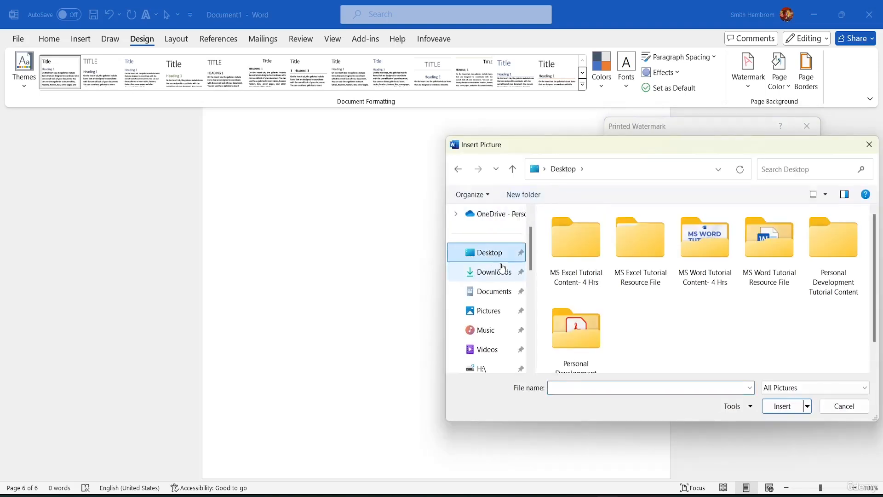
pyautogui.doubleClick(785, 261)
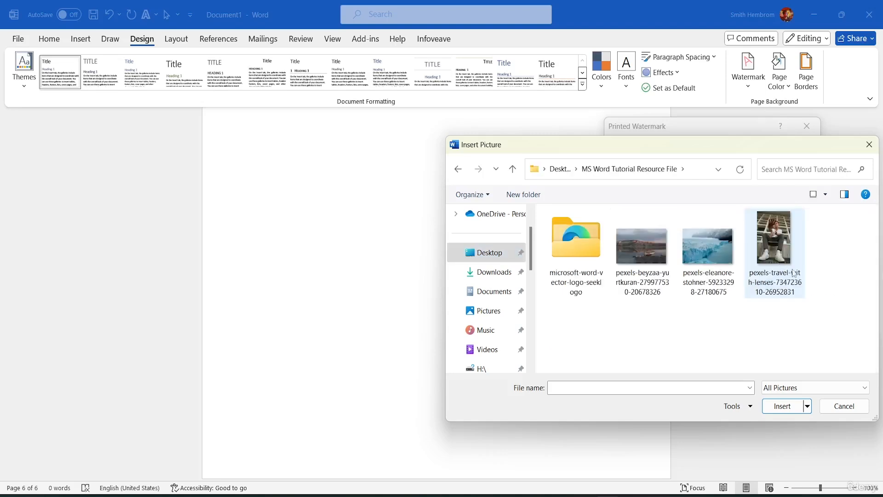
pyautogui.click(659, 255)
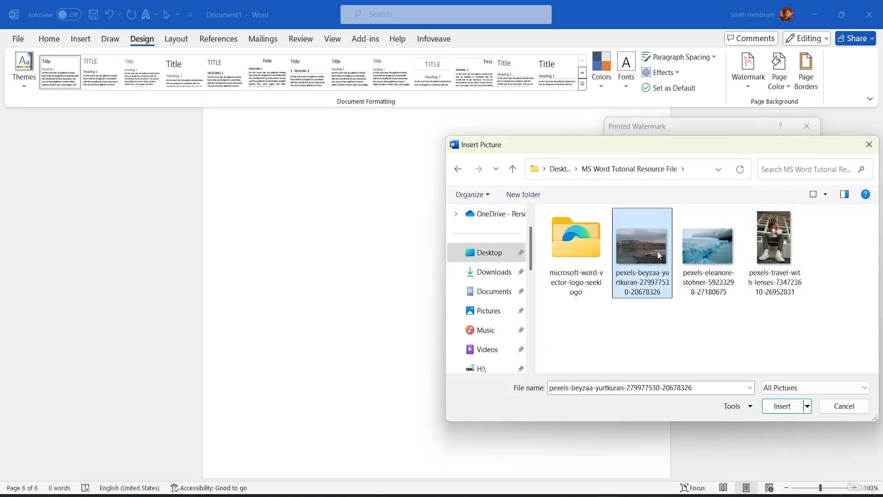
pyautogui.click(780, 405)
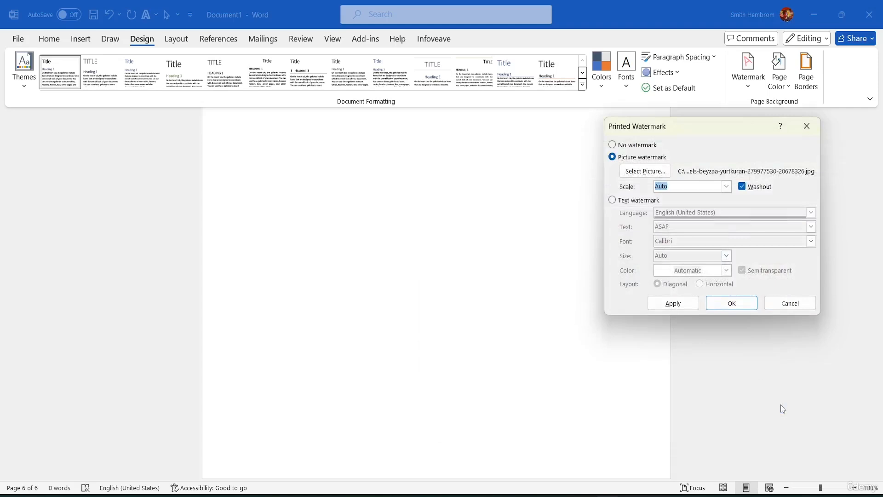
pyautogui.click(682, 303)
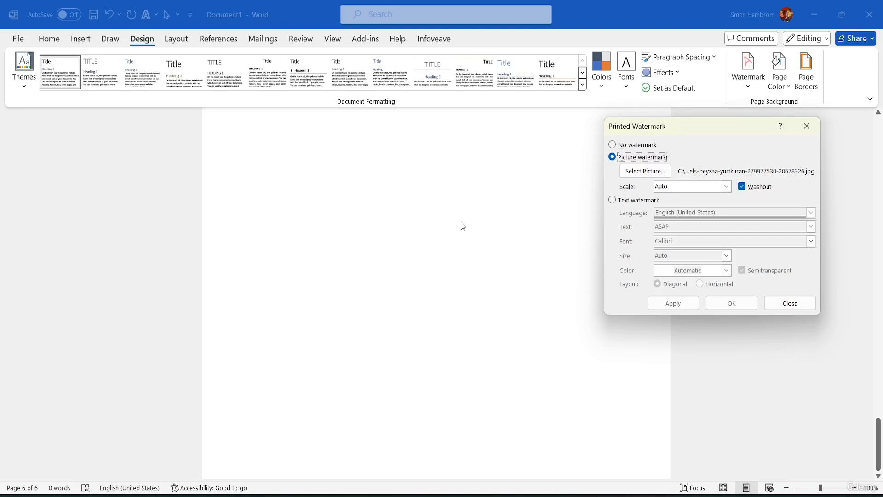
pyautogui.click(789, 302)
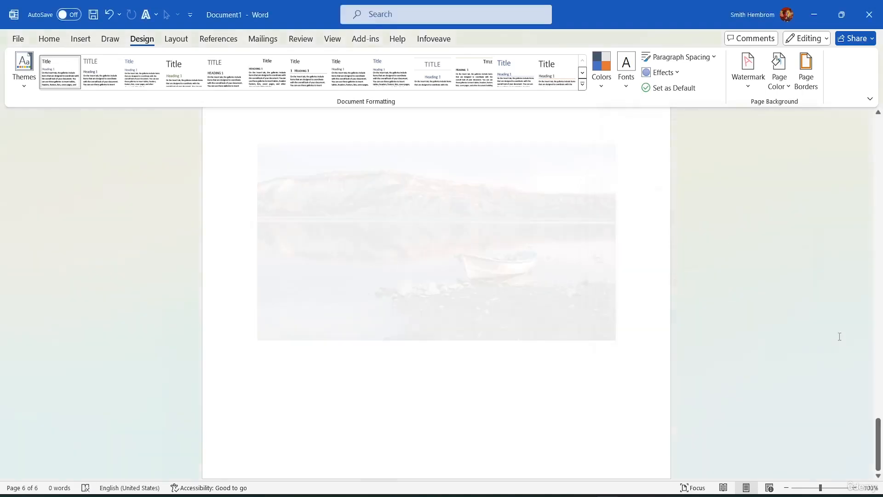
# Step: Examine the picture watermark across the document, from the last page up to the first and back down through the middle pages
pyautogui.scroll(2, 567, 263)
pyautogui.scroll(3, 567, 263)
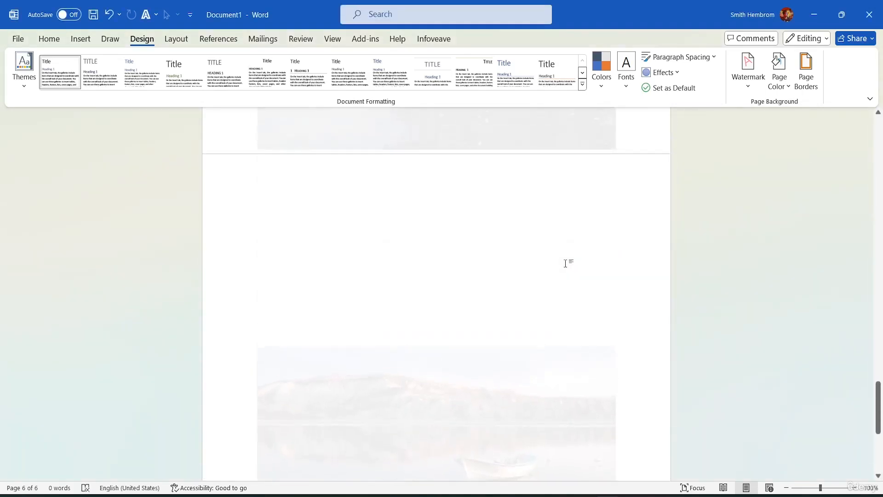
pyautogui.scroll(10, 574, 258)
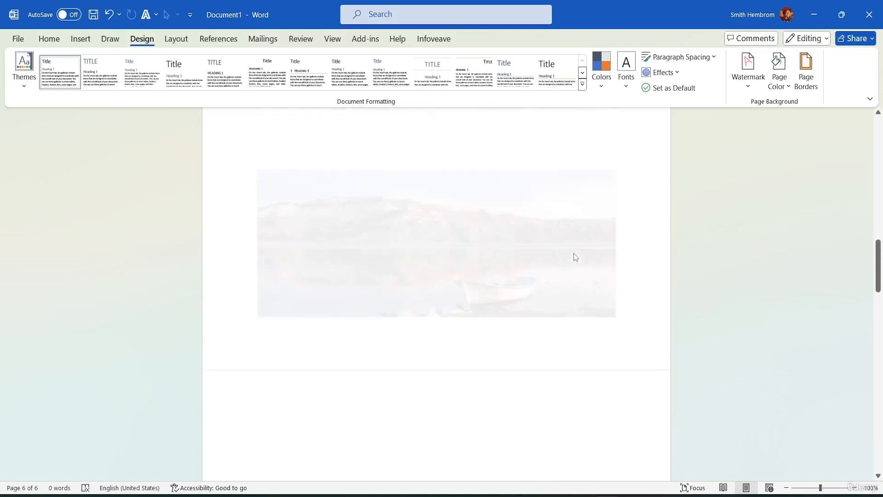
pyautogui.scroll(12, 578, 240)
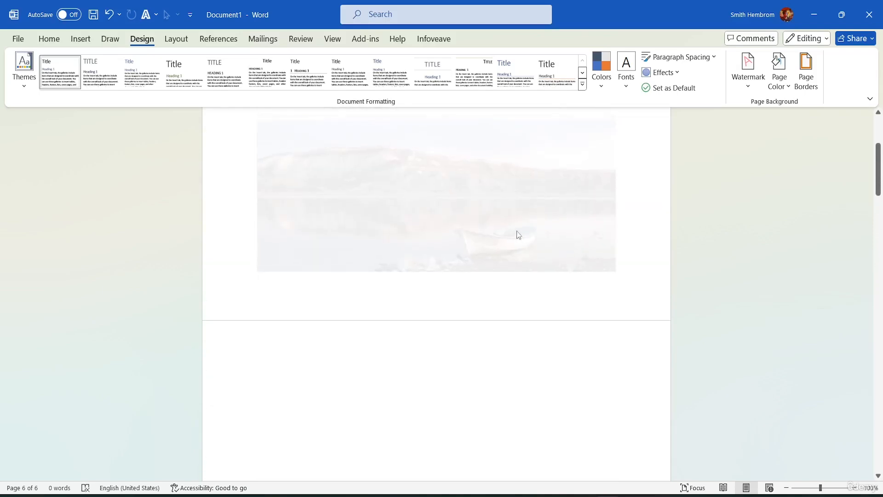
pyautogui.scroll(-12, 522, 225)
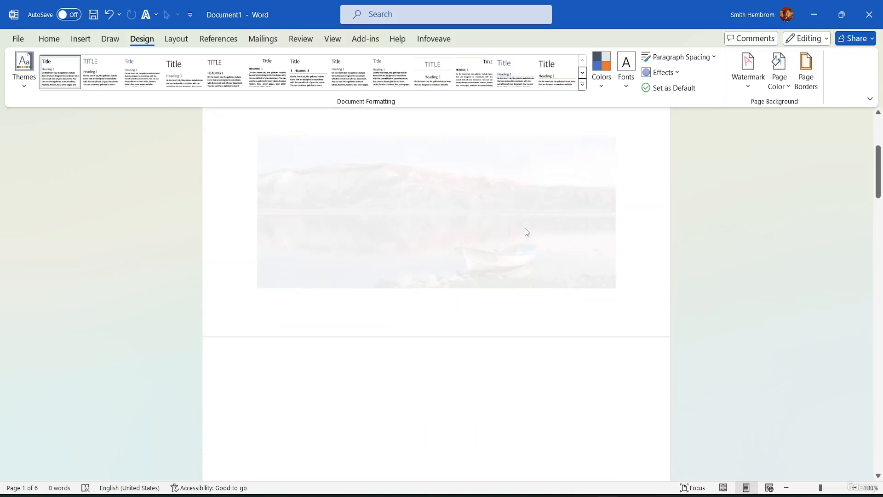
pyautogui.scroll(-10, 395, 244)
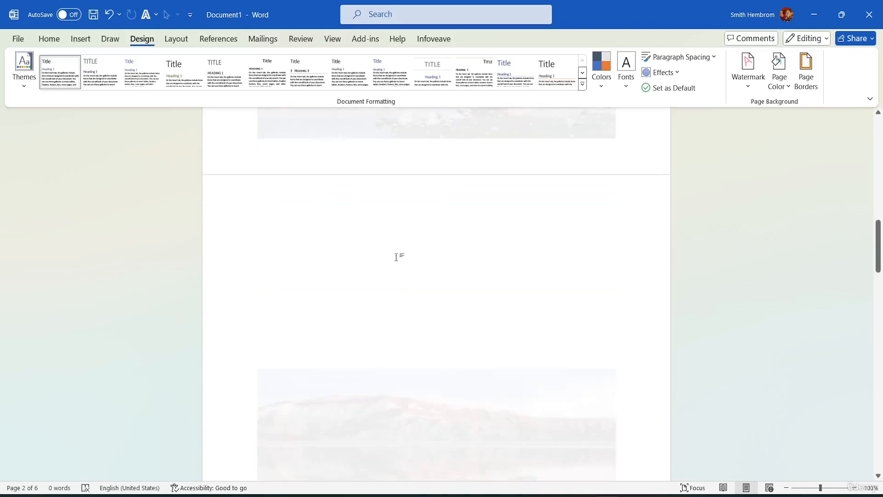
pyautogui.scroll(-1, 406, 244)
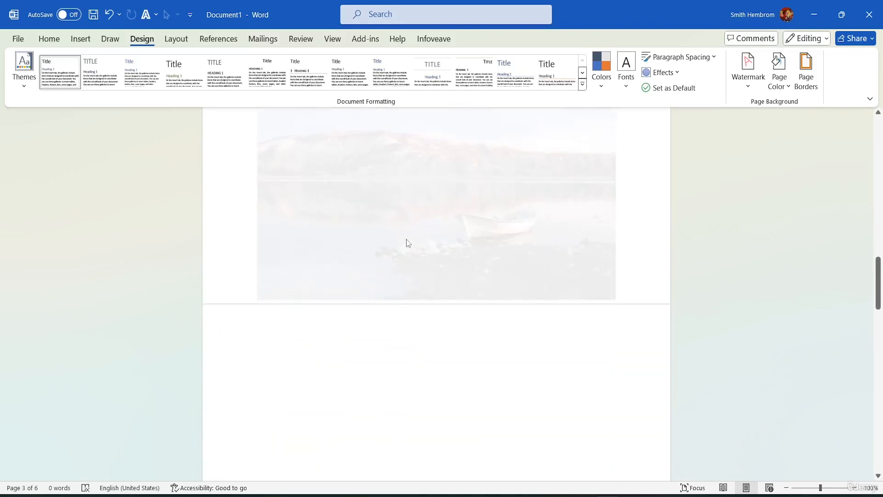
pyautogui.scroll(-13, 407, 245)
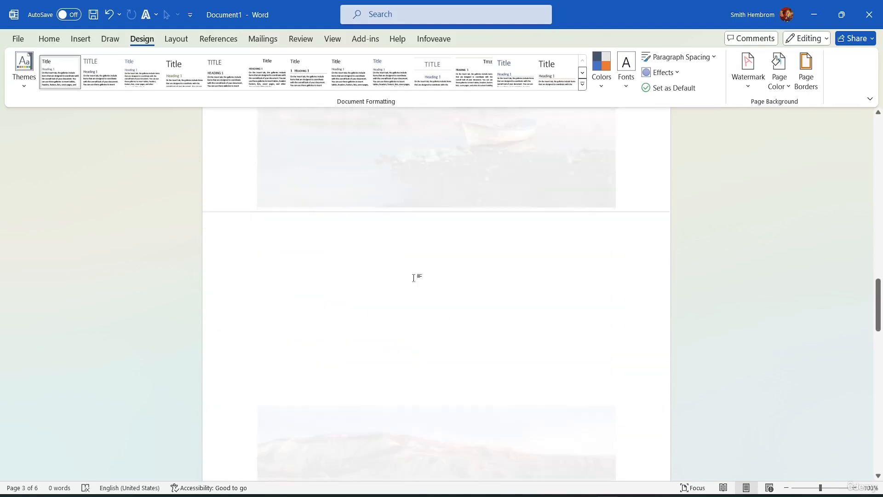
pyautogui.scroll(-5, 417, 265)
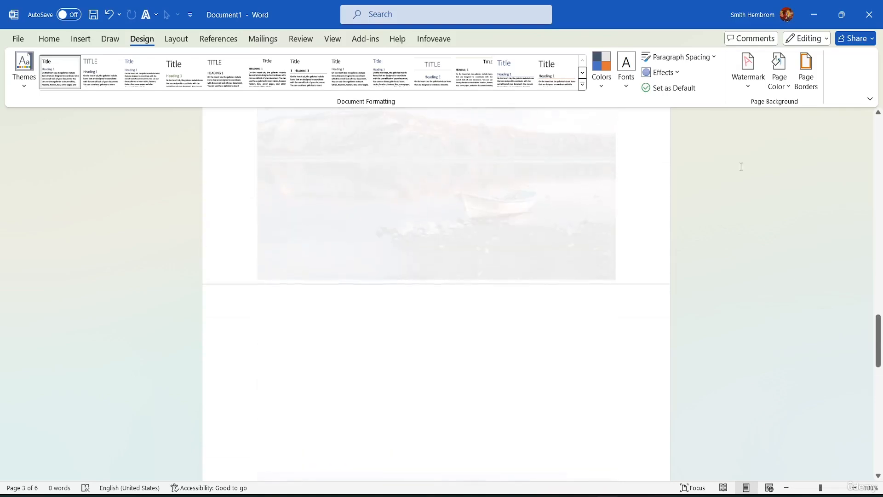
# Step: Check the watermark gallery for more watermarks from Office.com, and close it without choosing one
pyautogui.click(749, 78)
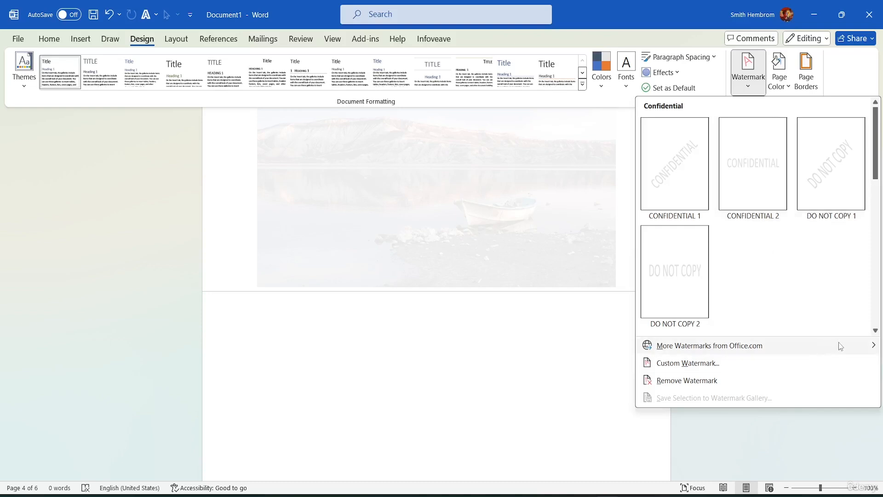
pyautogui.moveTo(876, 349)
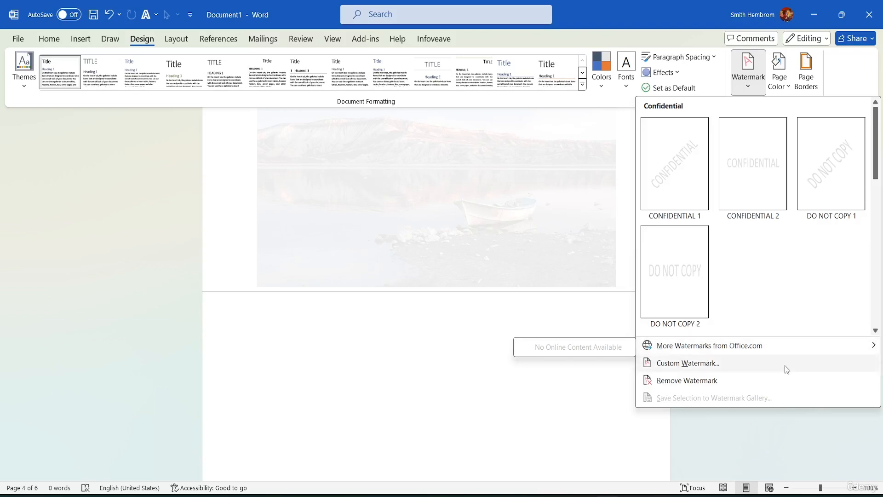
pyautogui.moveTo(767, 346)
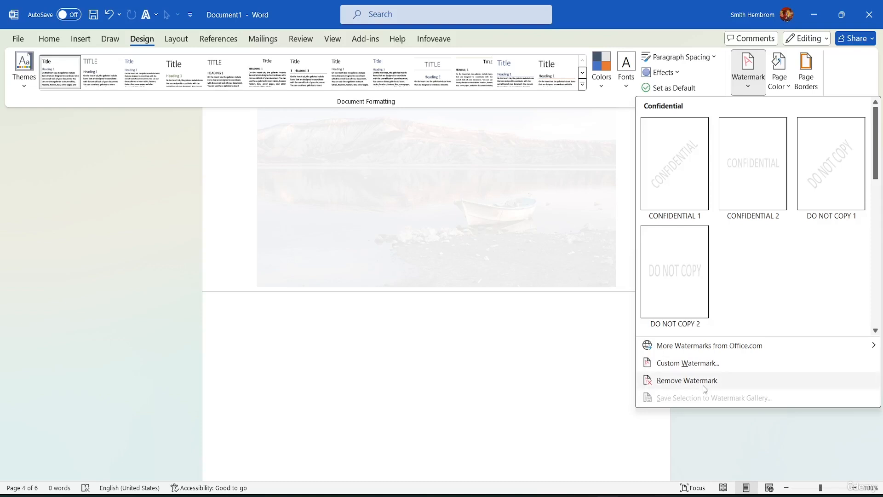
pyautogui.click(488, 408)
# Step: Return to the first page and examine its picture watermark
pyautogui.scroll(3, 489, 300)
pyautogui.scroll(10, 490, 300)
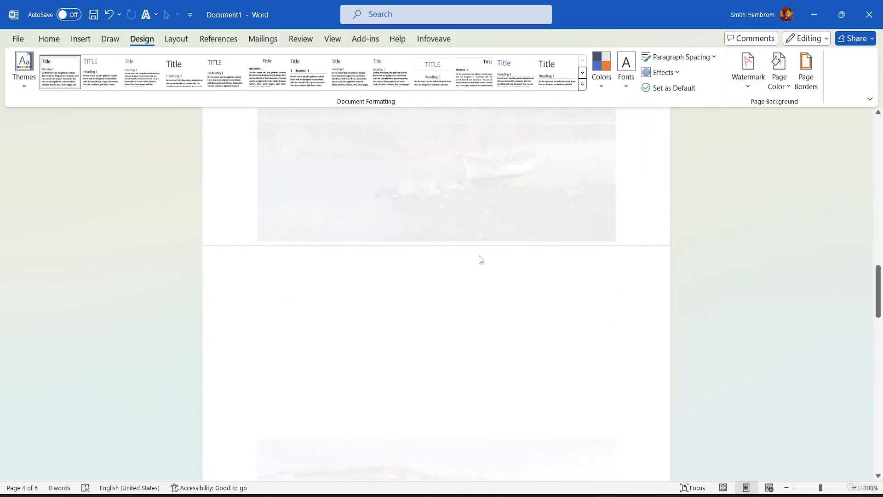
pyautogui.scroll(5, 496, 263)
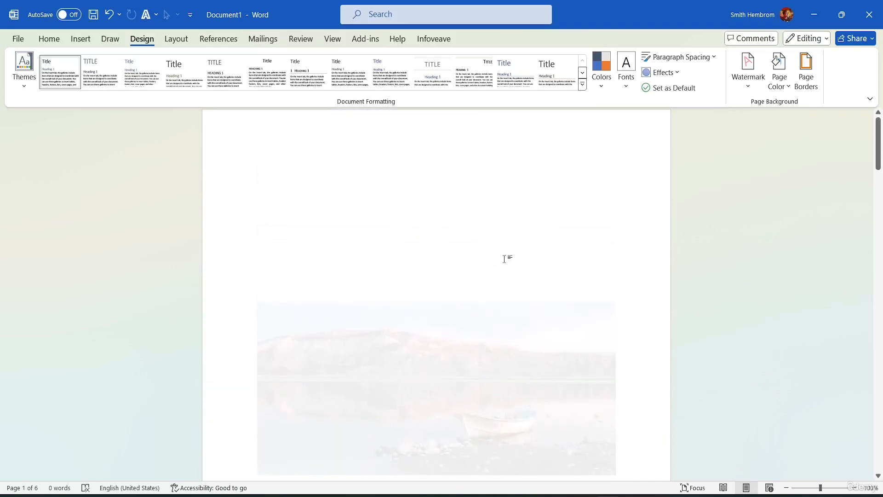
pyautogui.scroll(-2, 825, 307)
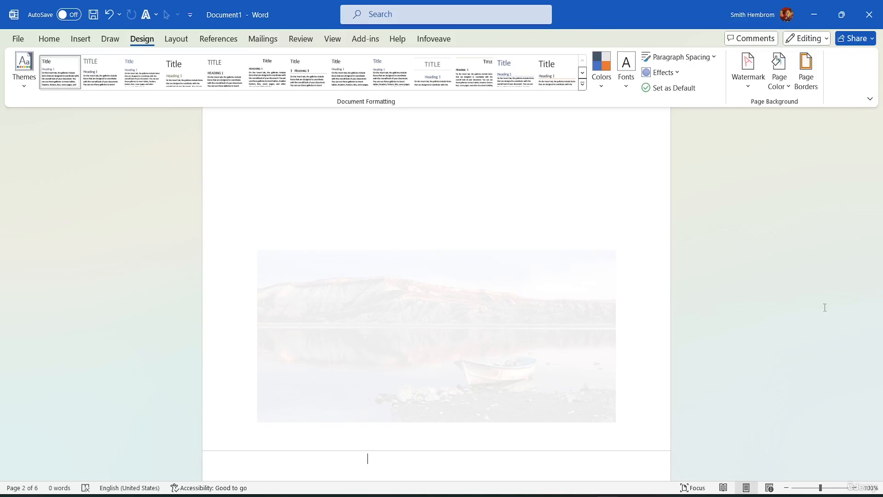